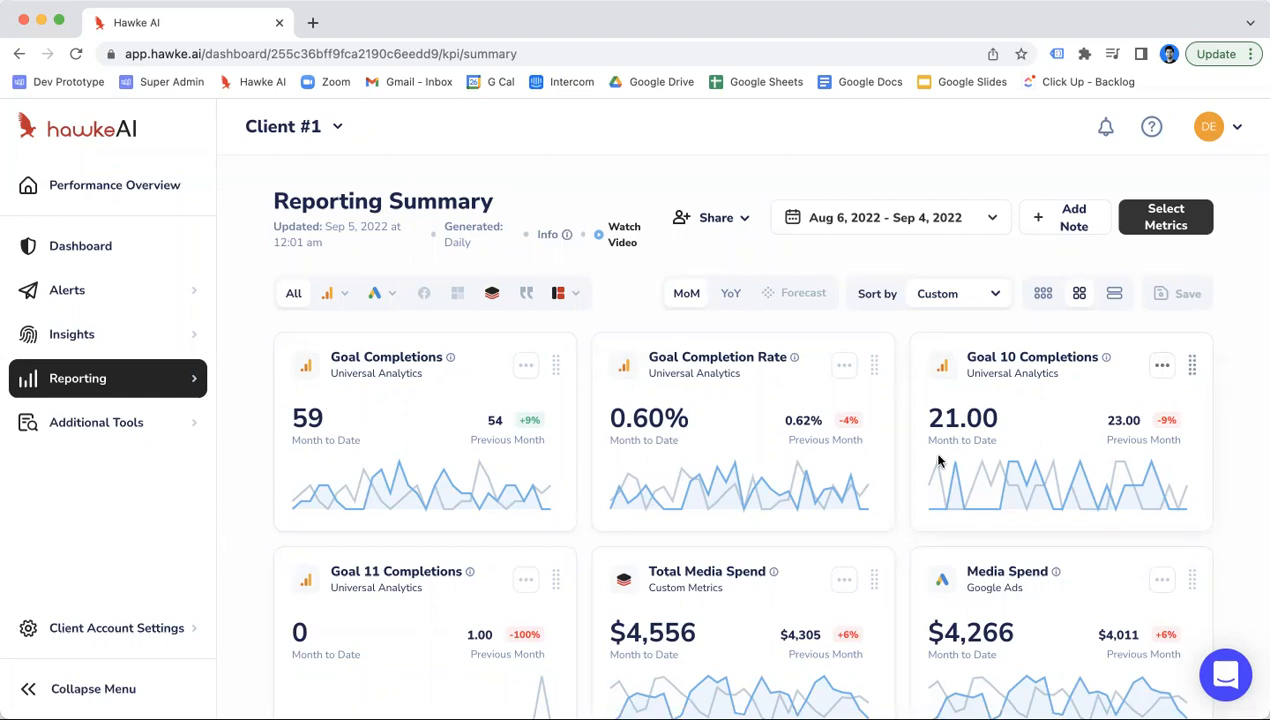
Look through all metric cards on the Reporting Summary, from Goal Completions down to the LATAM campaign group CPA
scroll(800, 440, "down", 2)
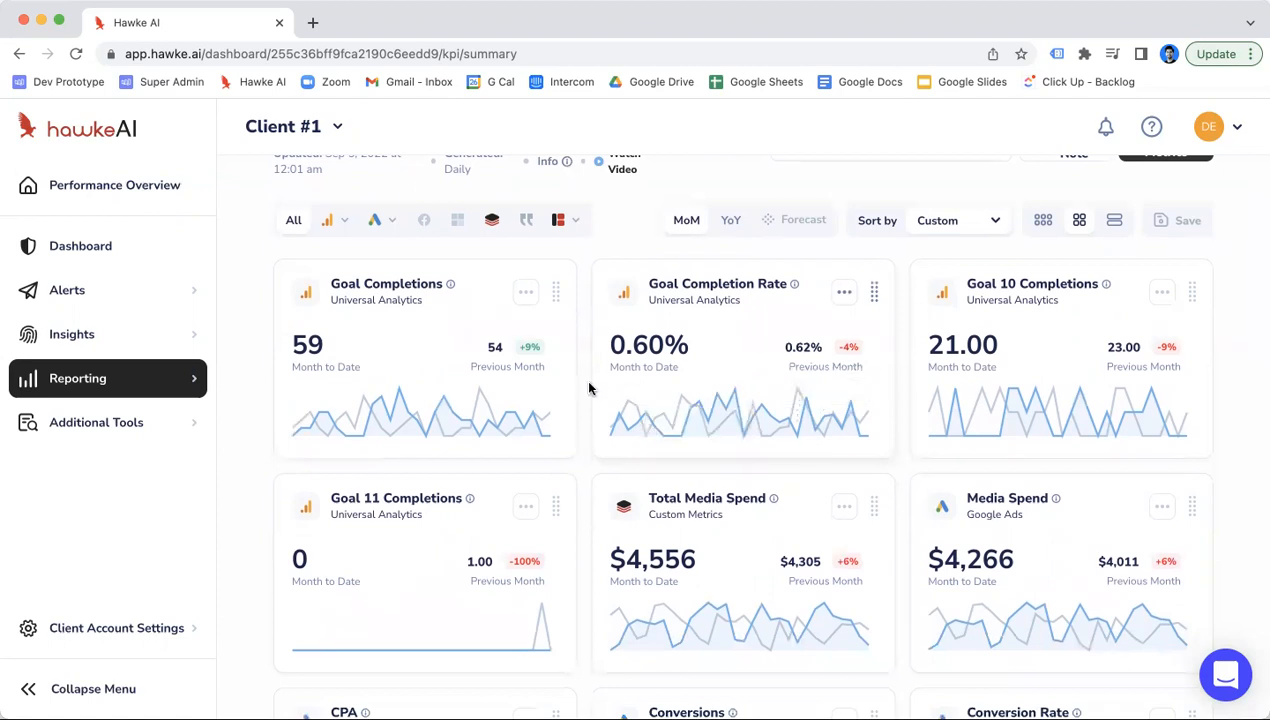
scroll(589, 388, "up", 2)
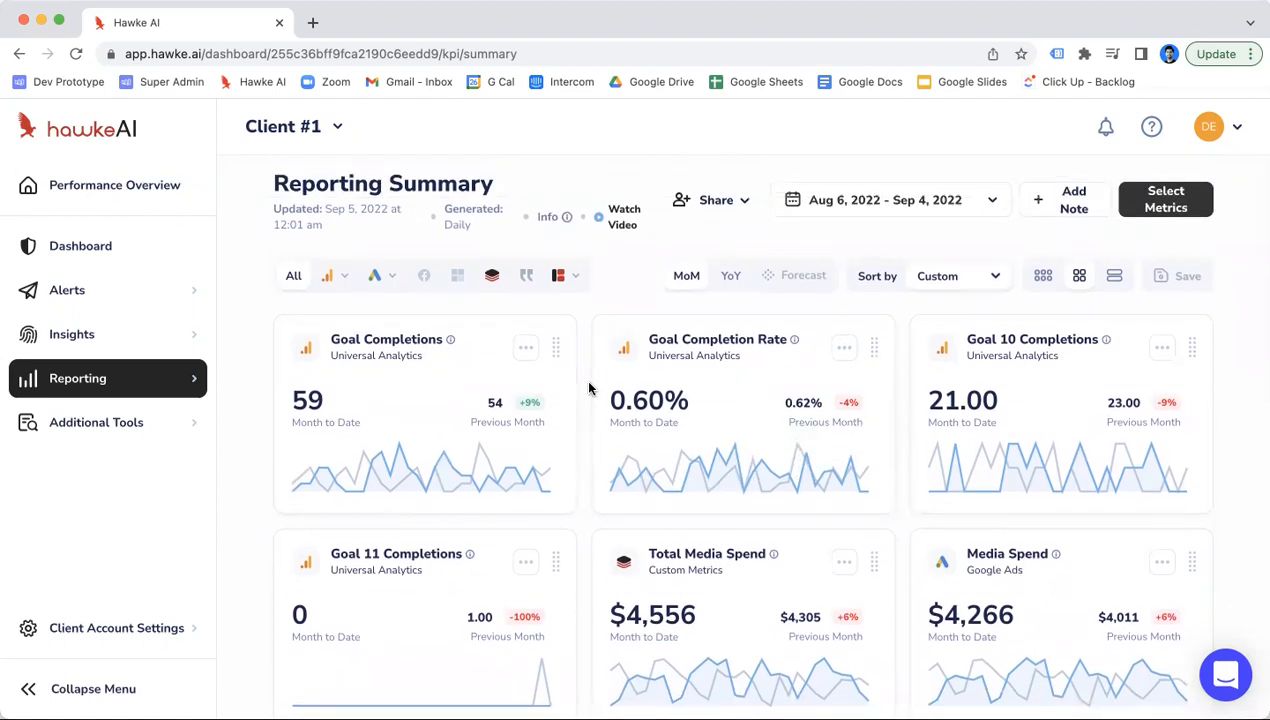
scroll(583, 473, "down", 1)
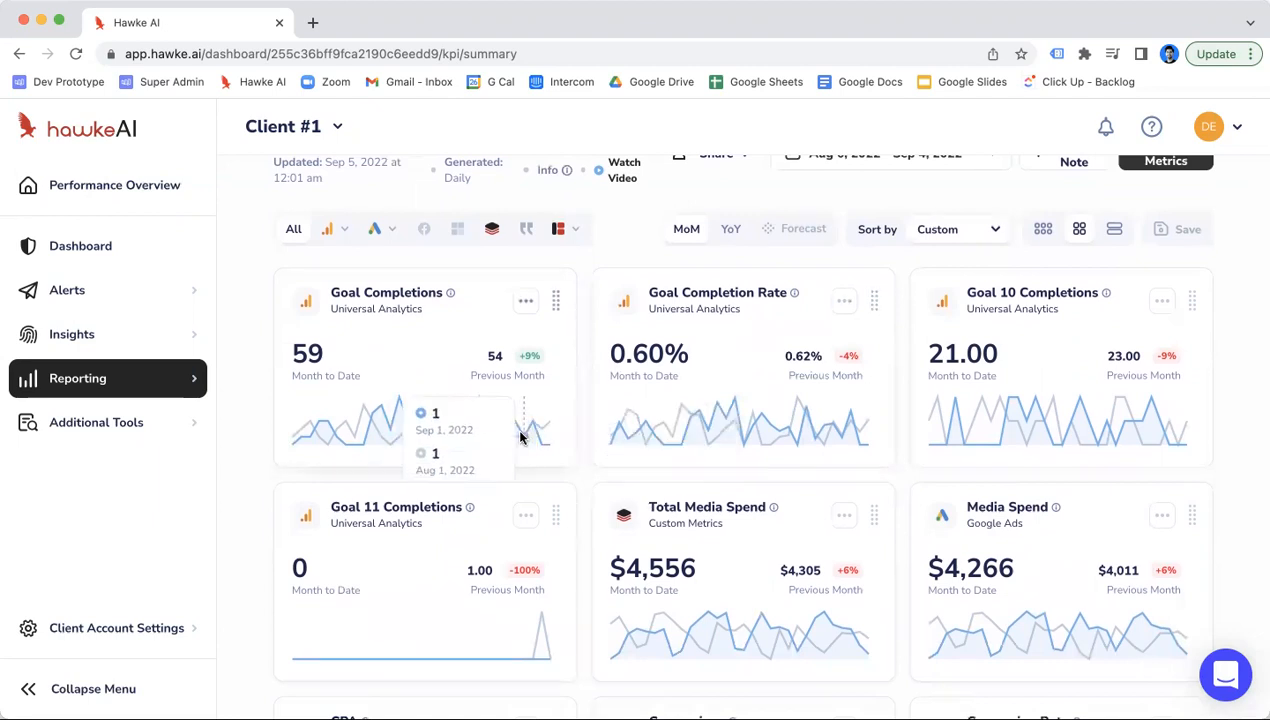
scroll(533, 438, "down", 5)
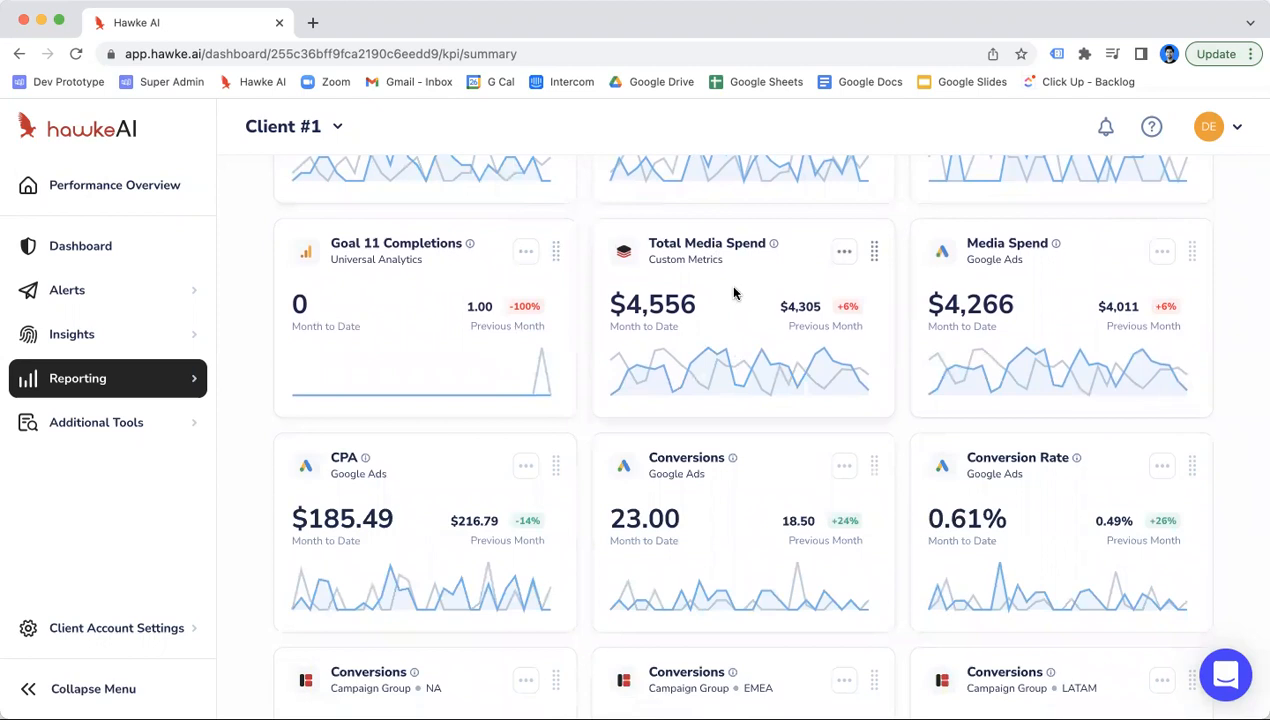
scroll(729, 334, "down", 3)
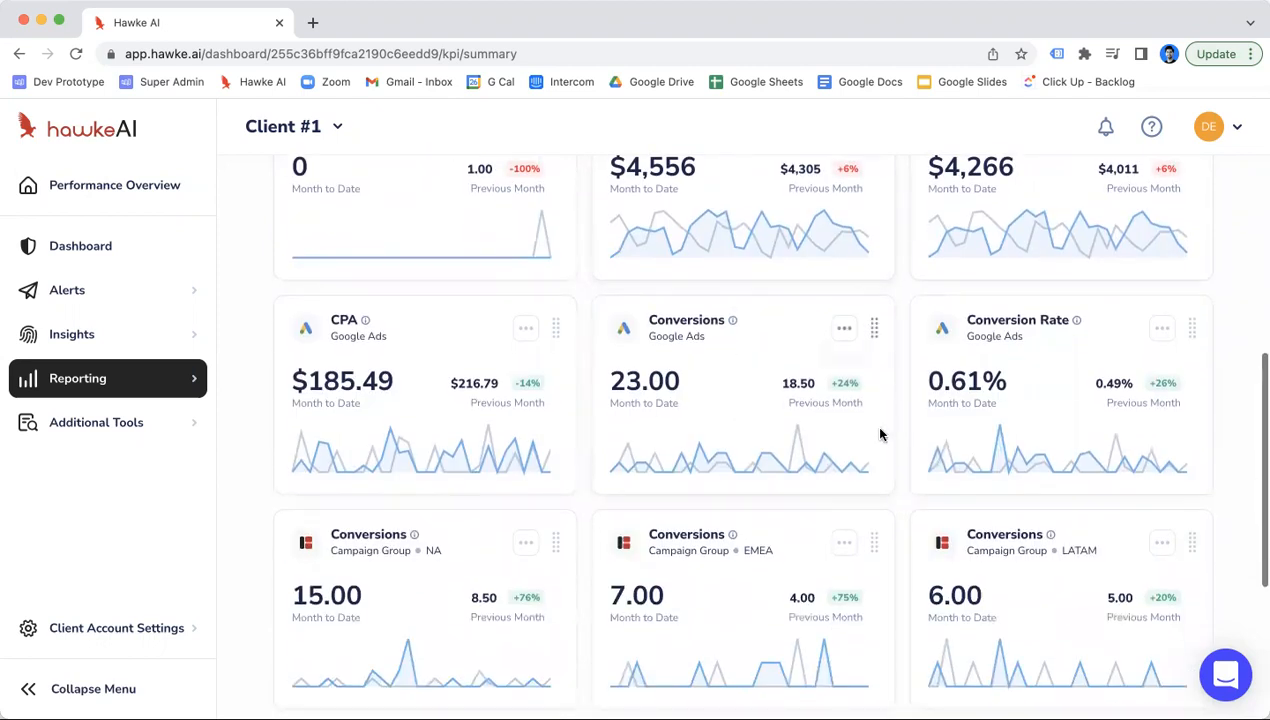
scroll(883, 440, "down", 1)
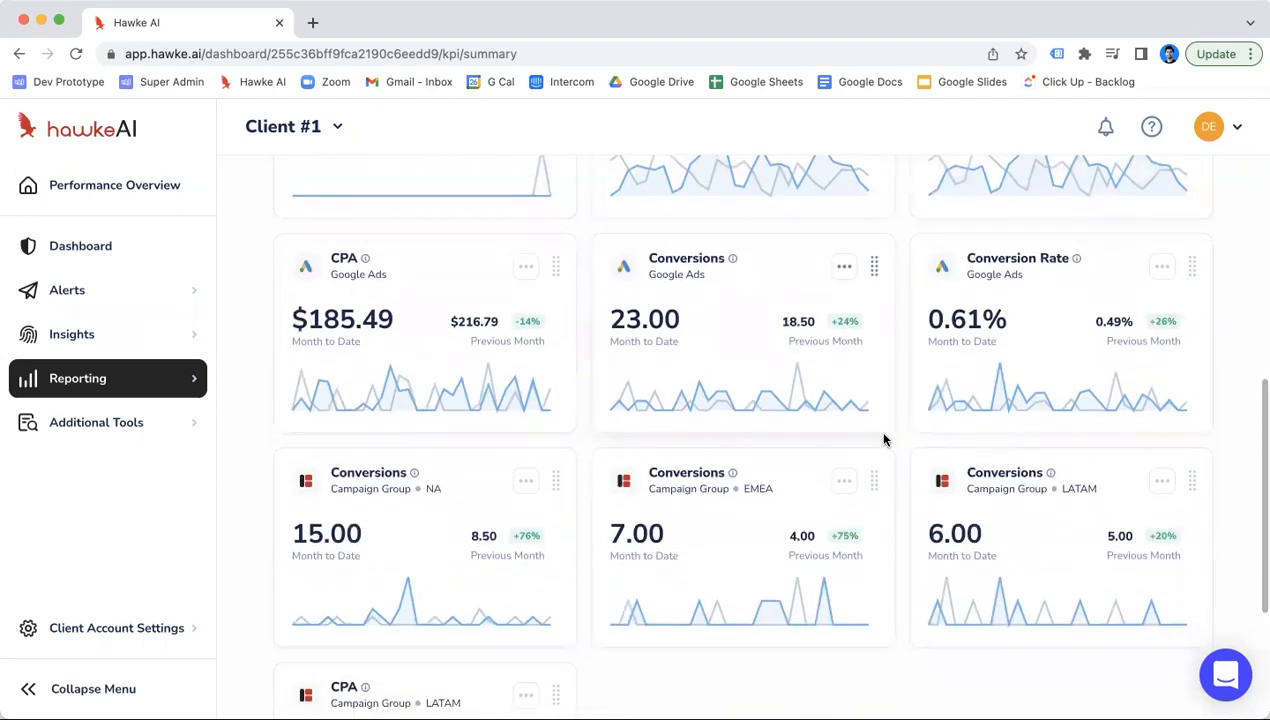
scroll(995, 297, "down", 5)
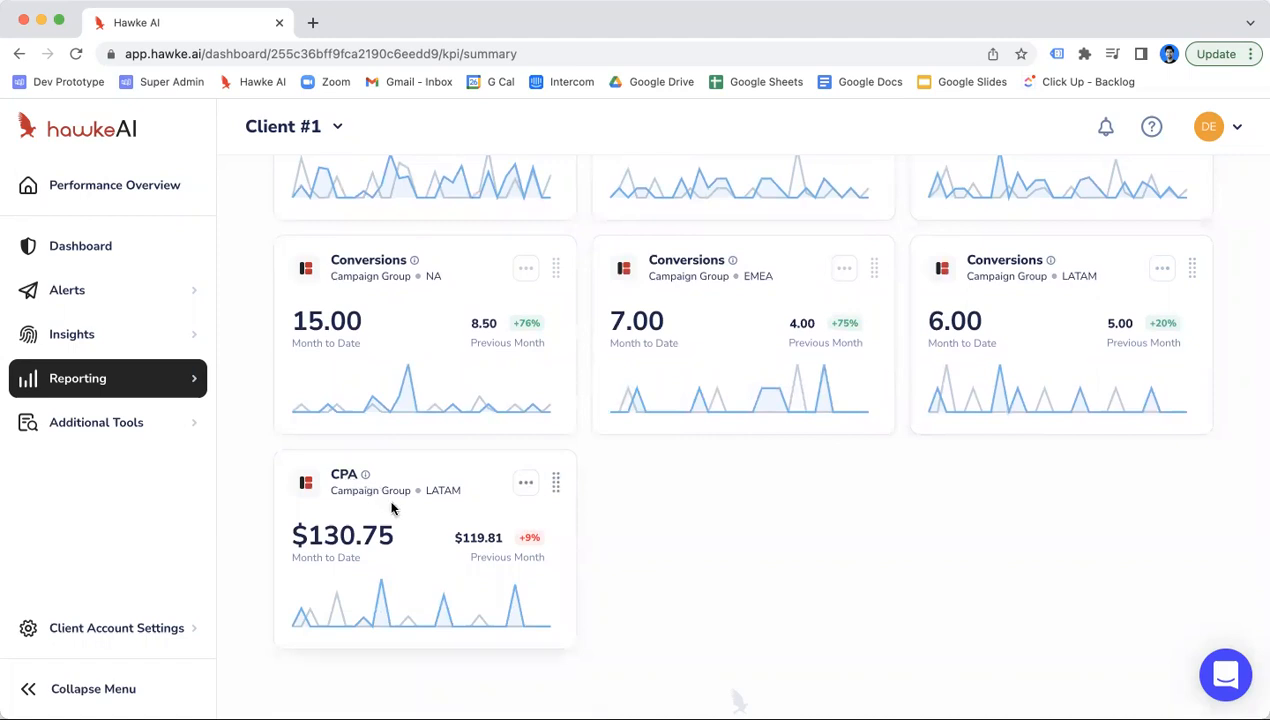
scroll(557, 507, "up", 12)
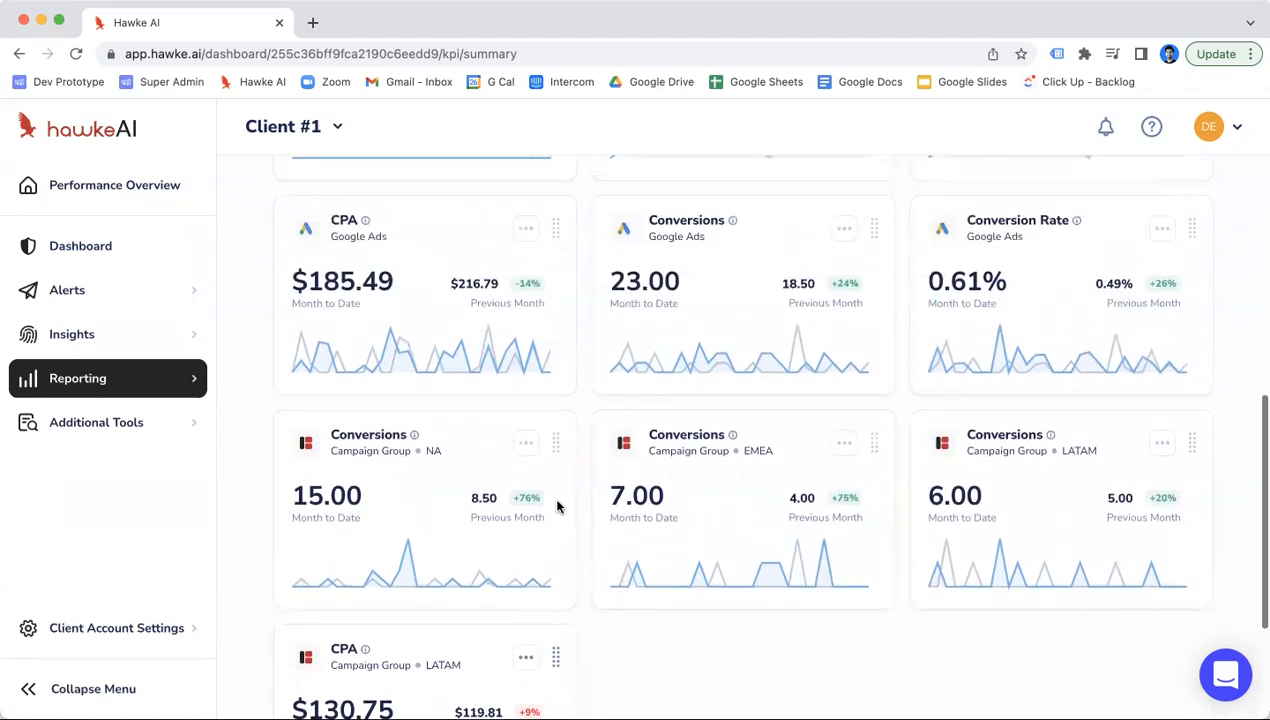
scroll(557, 507, "up", 4)
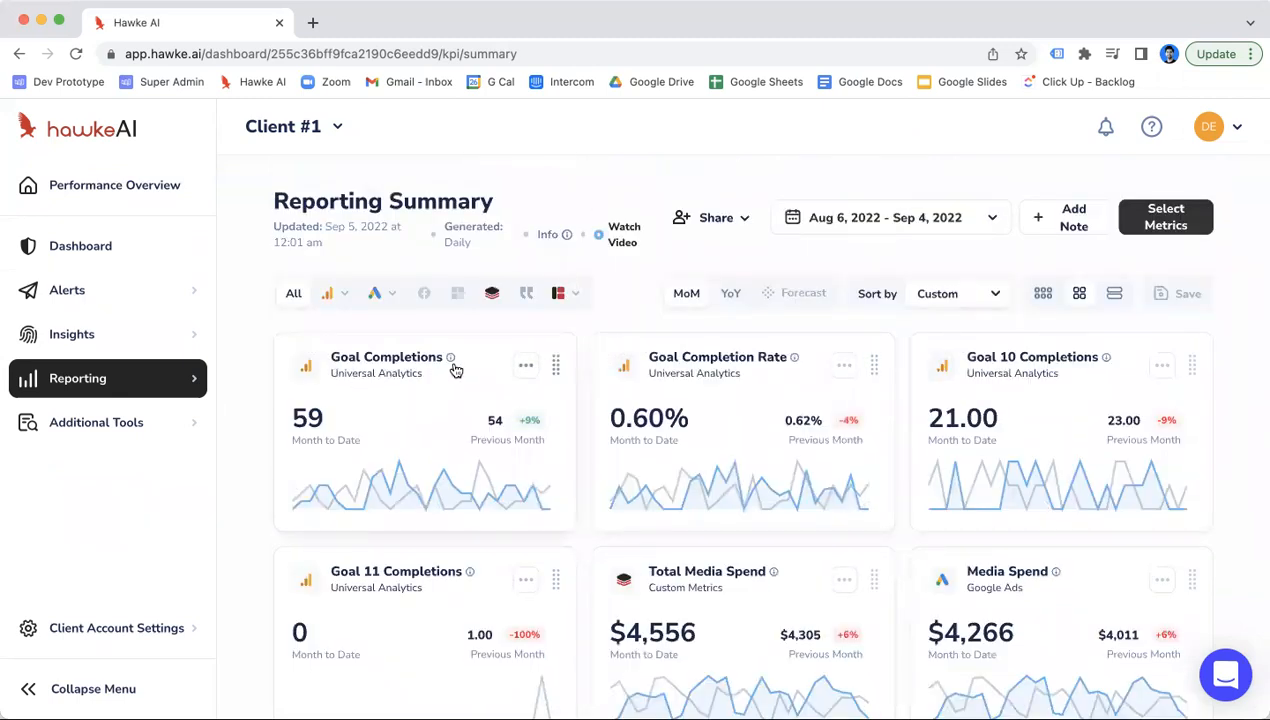
Move the Goal Completions card to the second position, after Goal Completion Rate
left_click_drag(553, 365, 865, 368)
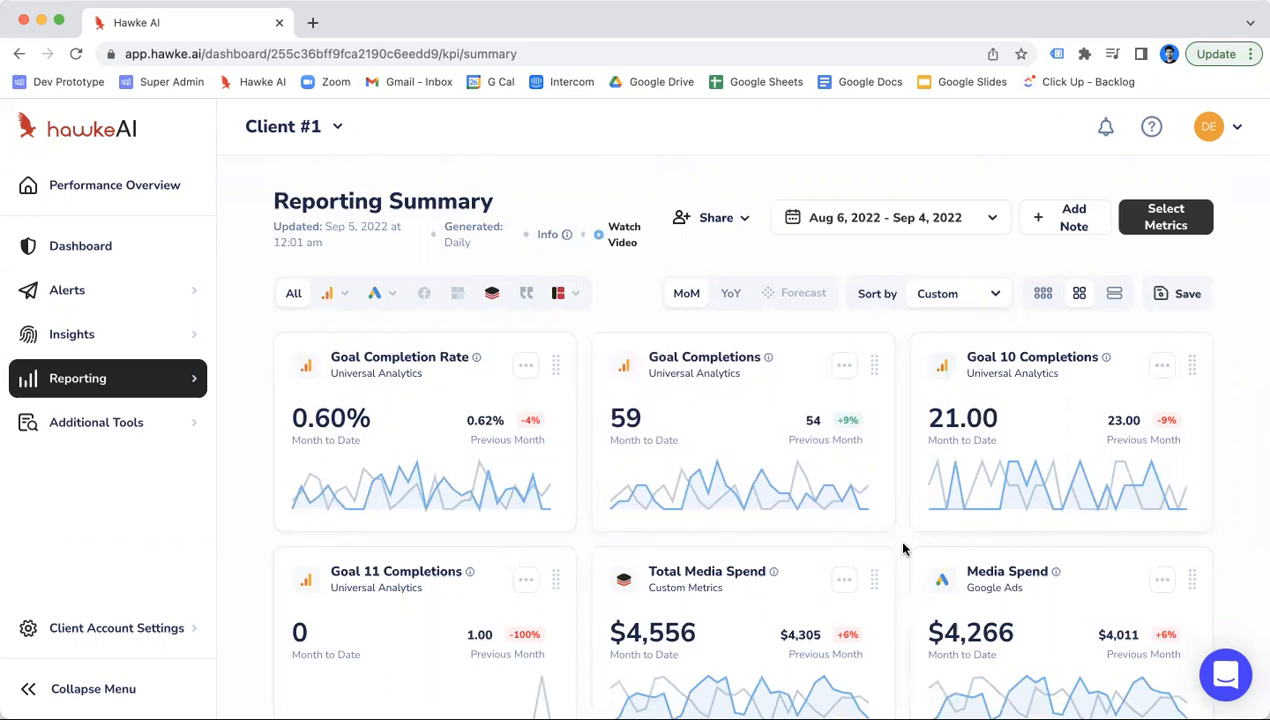
Apply a custom date range of Aug 7, 2022 to Aug 20, 2022 to the Reporting Summary
left_click(903, 218)
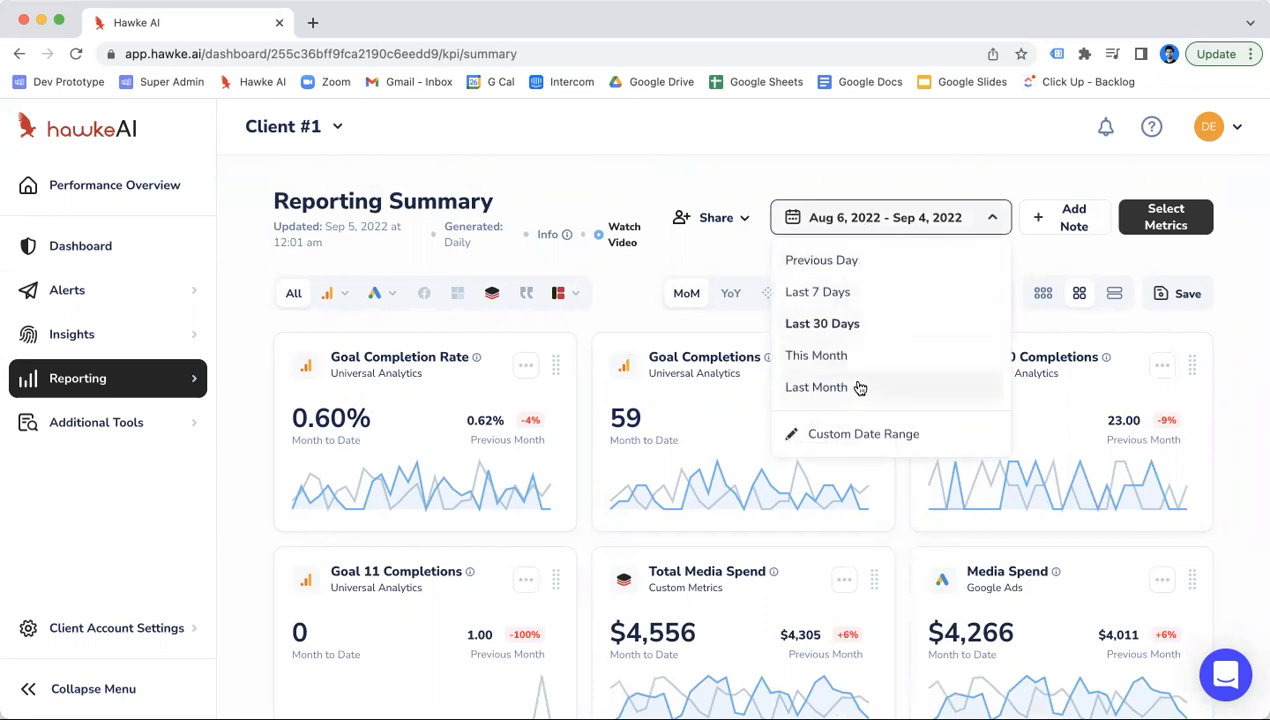
left_click(865, 433)
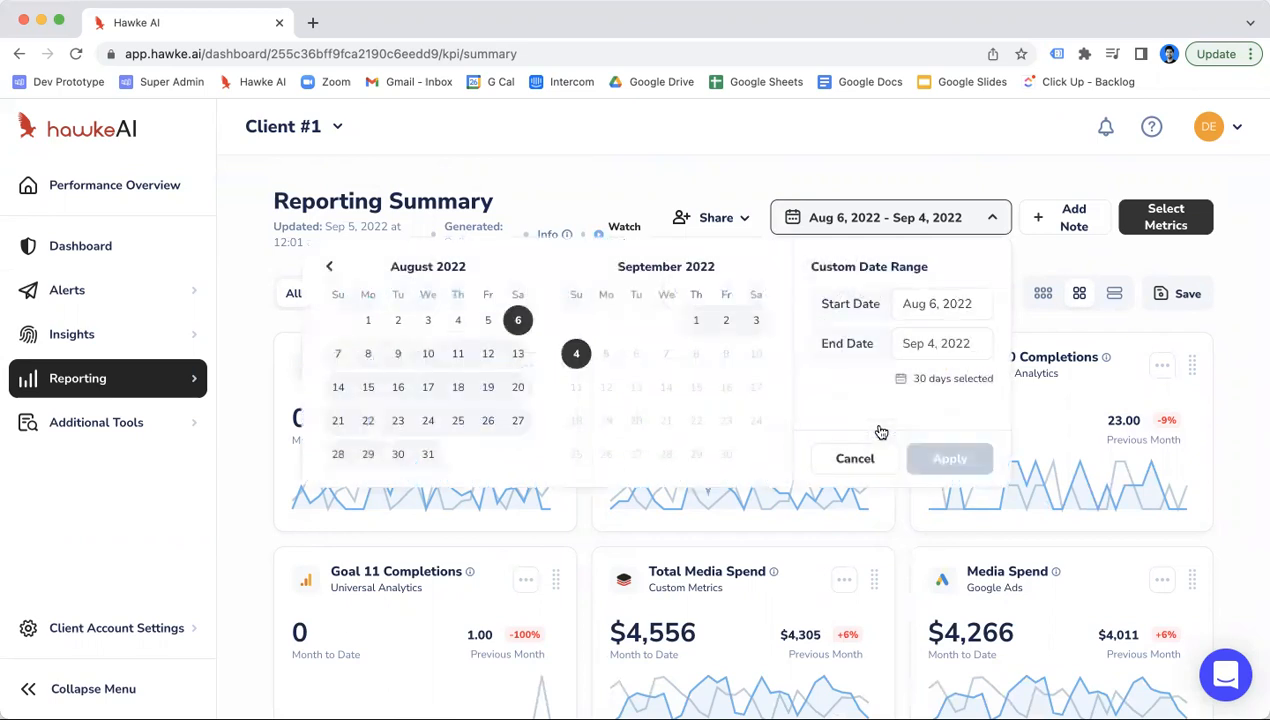
left_click(340, 355)
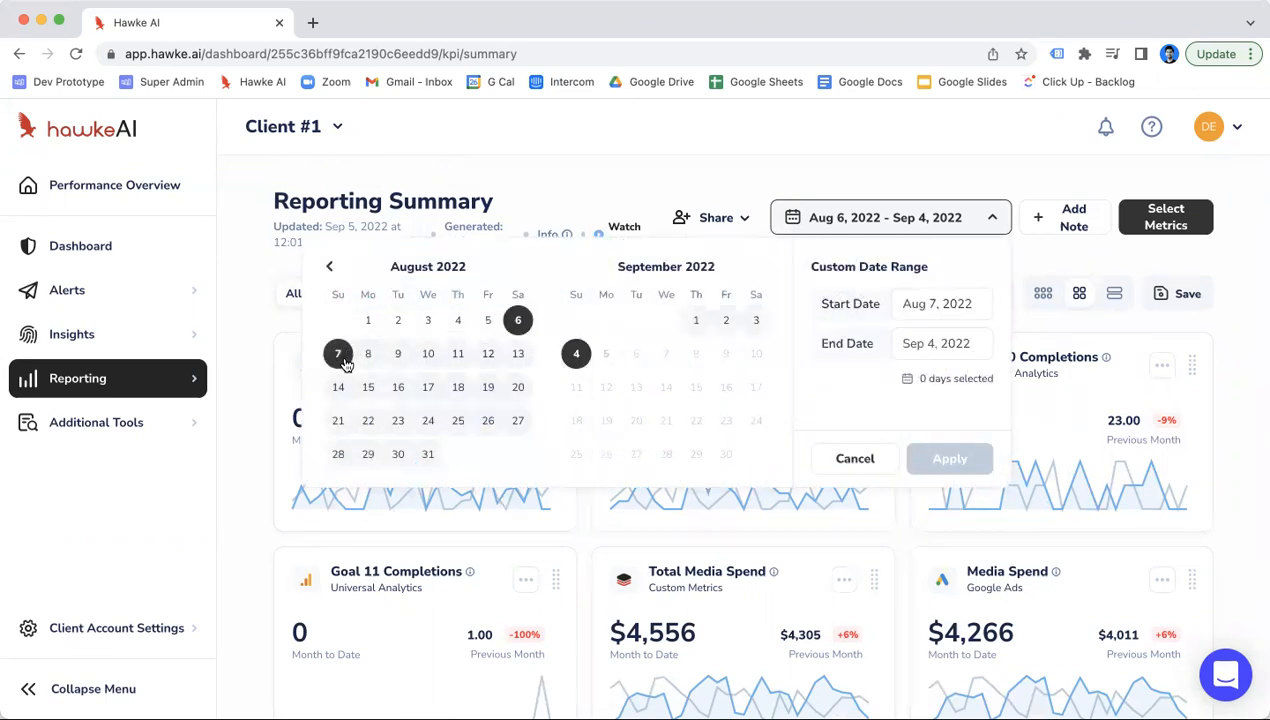
left_click(518, 389)
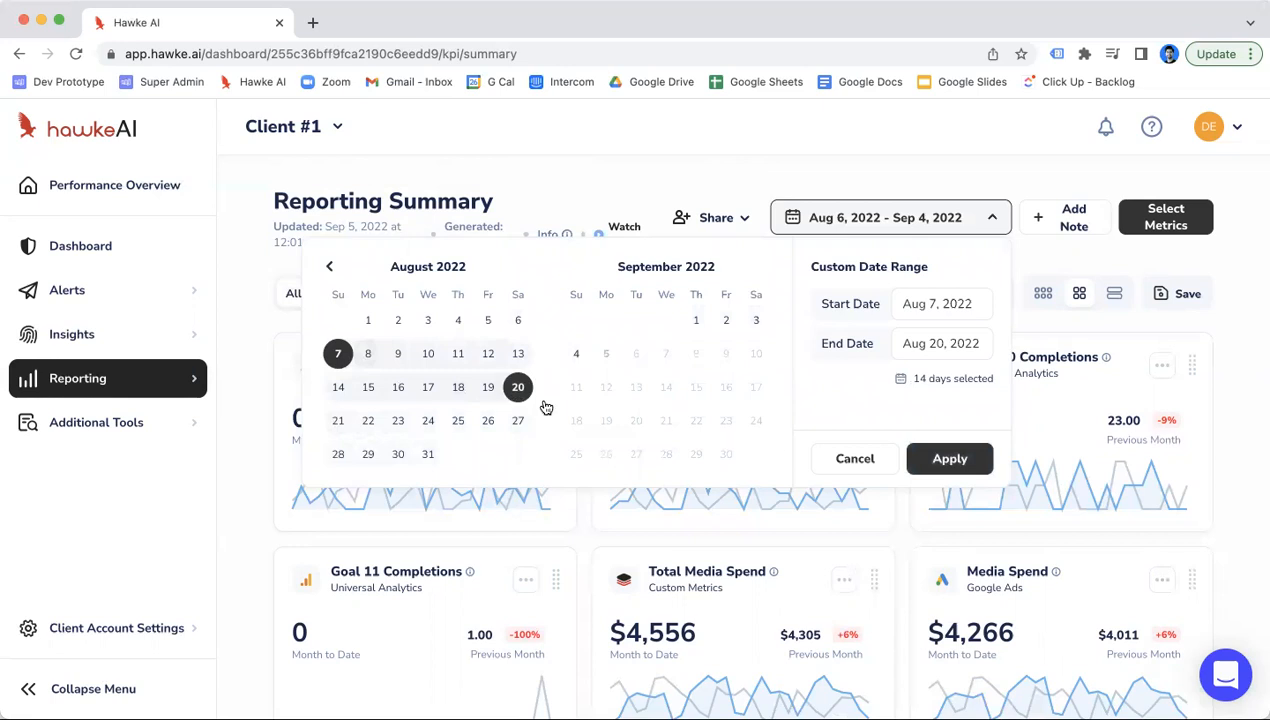
left_click(949, 459)
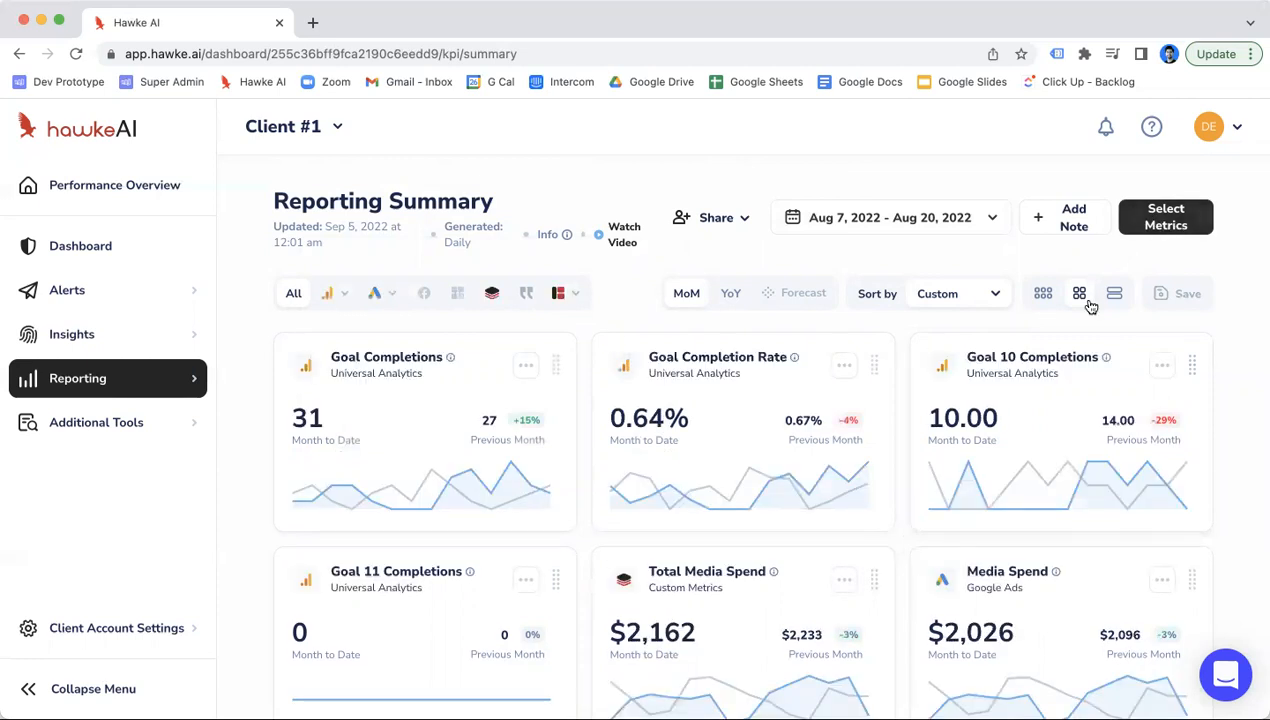
Add the Microsoft Advertising metrics Ad Clicks, Conversions and CTR to the Reporting Summary and save the selection
scroll(1085, 305, "down", 3)
scroll(1089, 305, "up", 3)
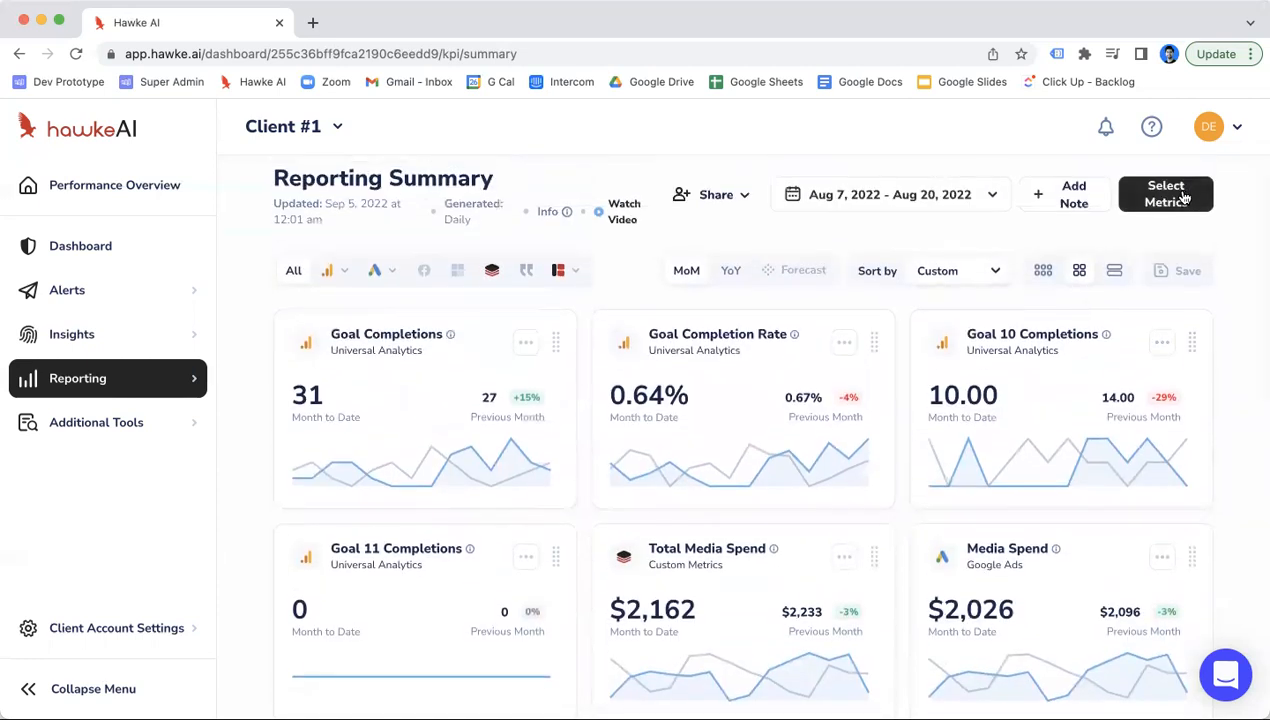
left_click(1180, 197)
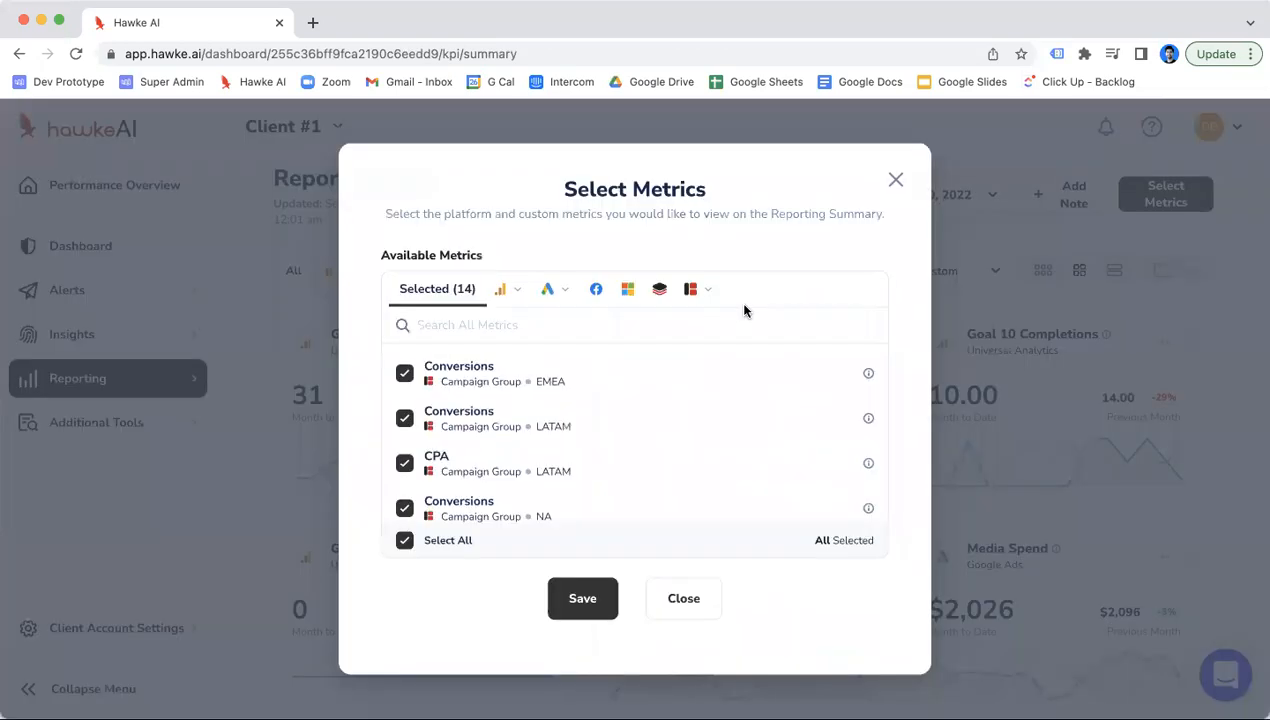
left_click(629, 301)
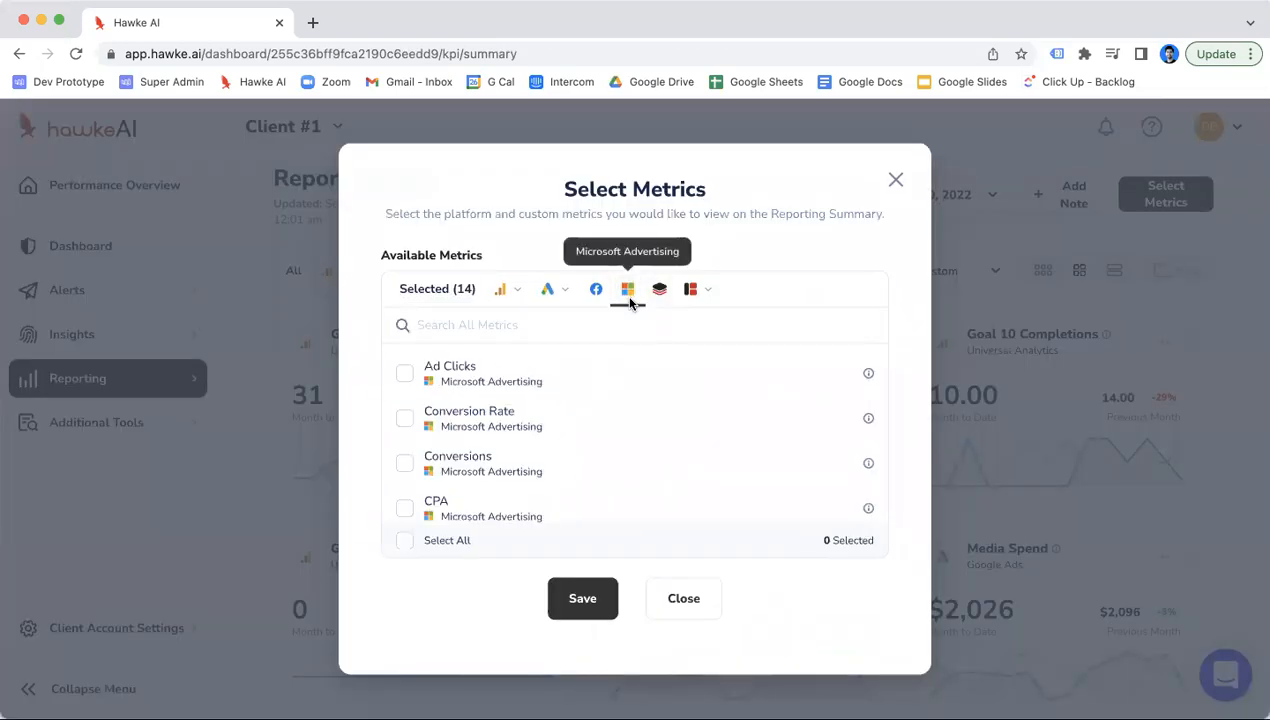
scroll(629, 411, "down", 2)
scroll(632, 412, "up", 1)
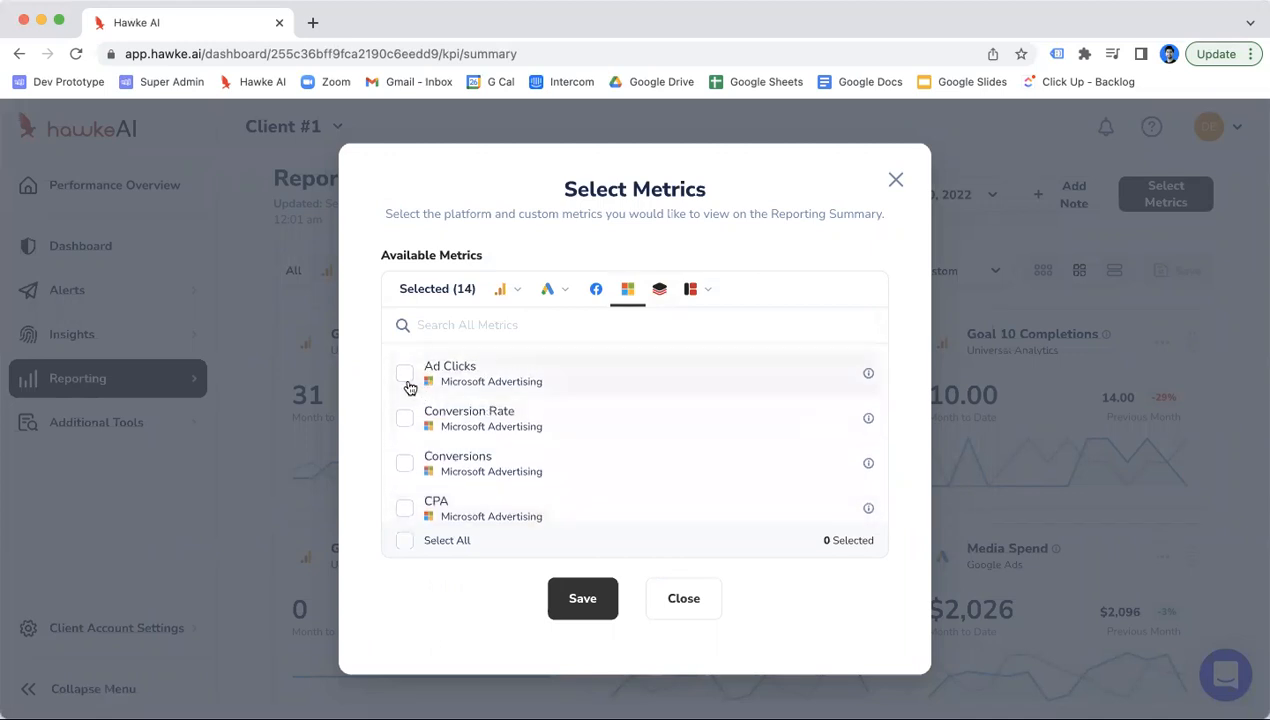
left_click(405, 374)
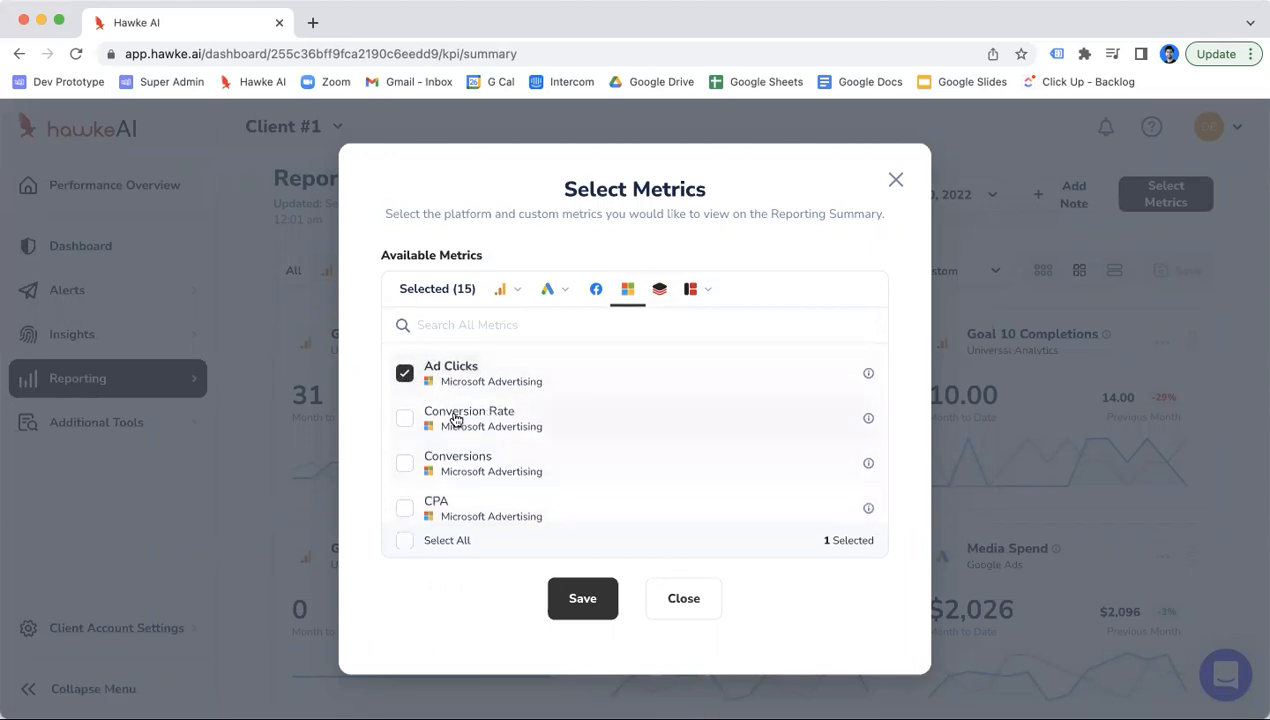
left_click(405, 465)
scroll(405, 473, "down", 3)
scroll(405, 462, "down", 2)
left_click(405, 441)
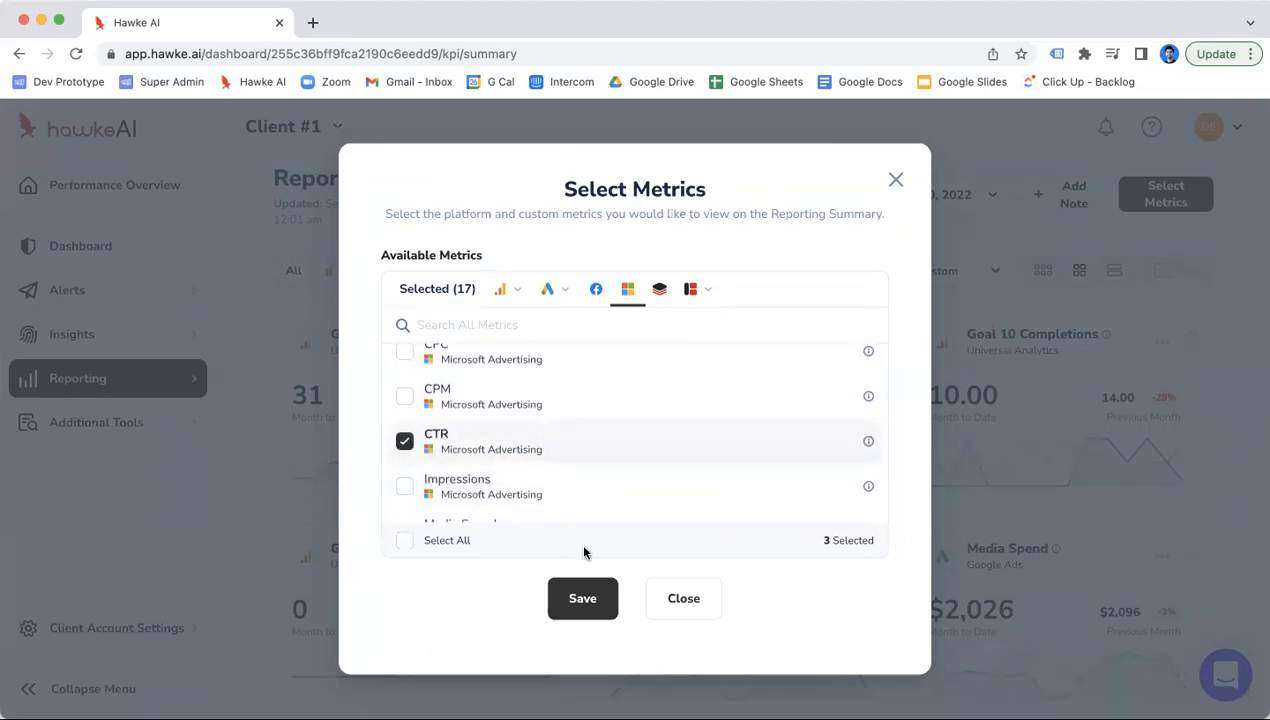
left_click(590, 607)
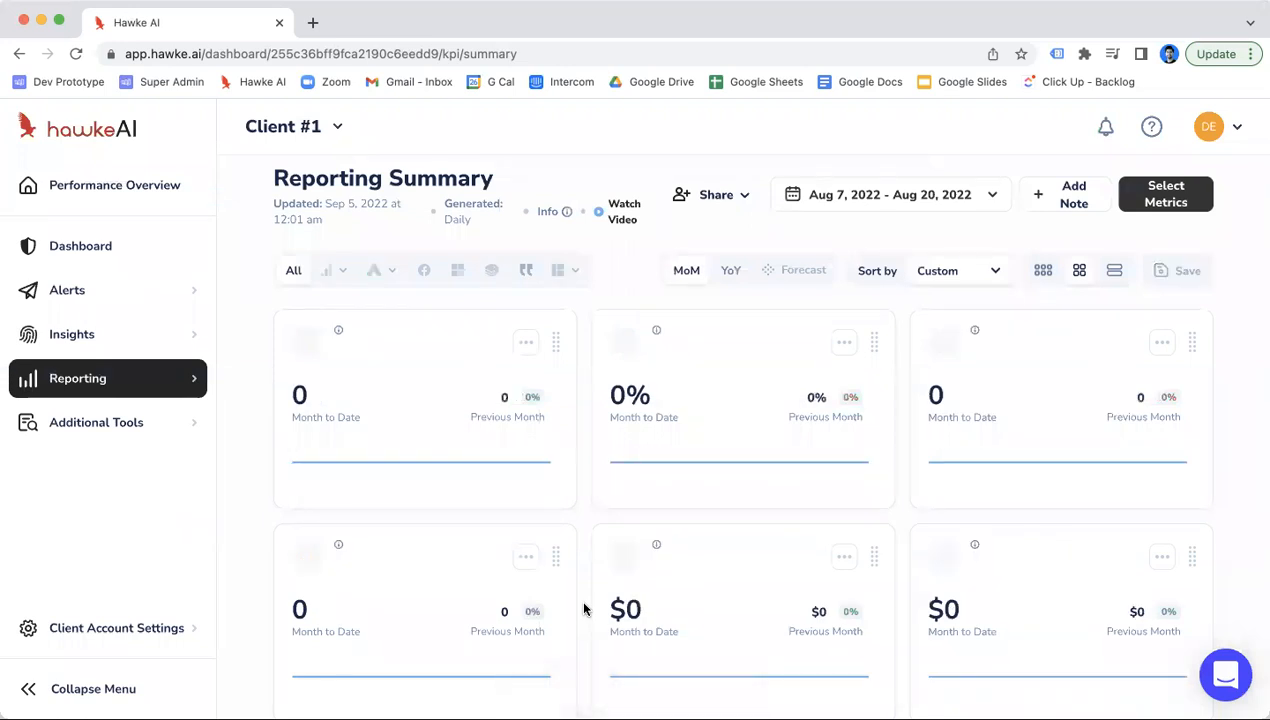
Sort the Reporting Summary's metric cards by Platform
scroll(584, 608, "down", 10)
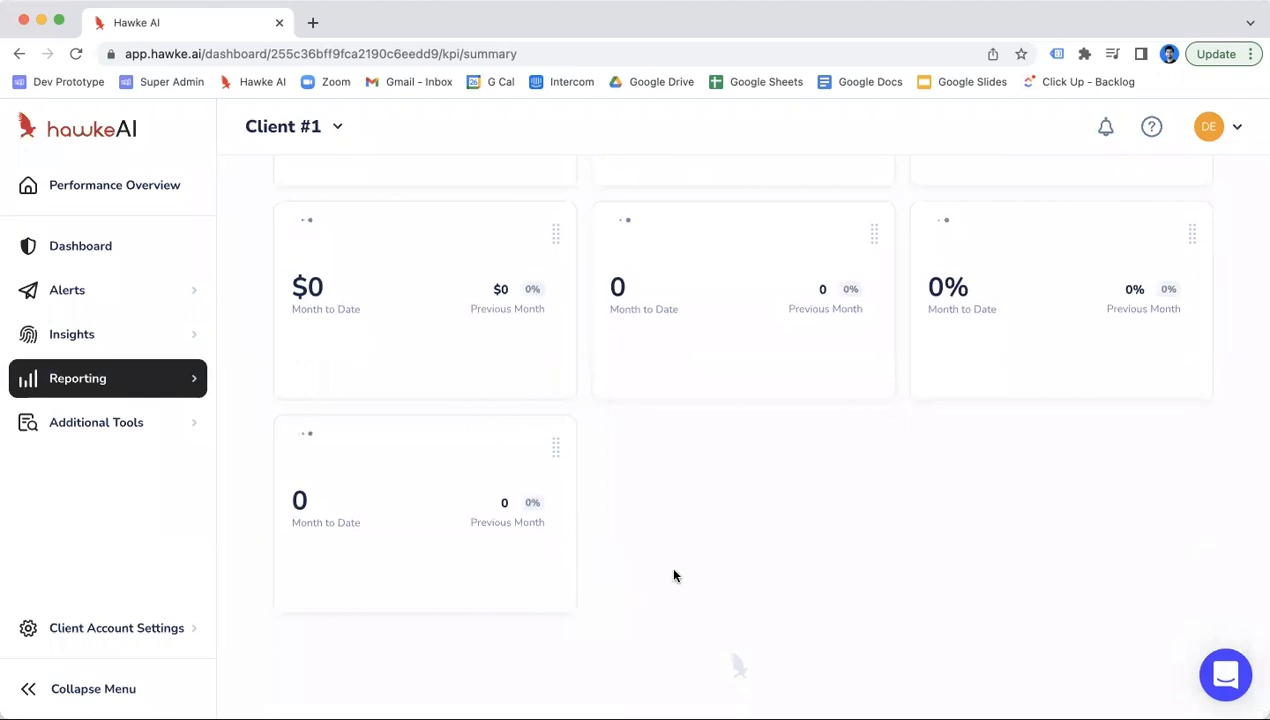
scroll(697, 558, "up", 8)
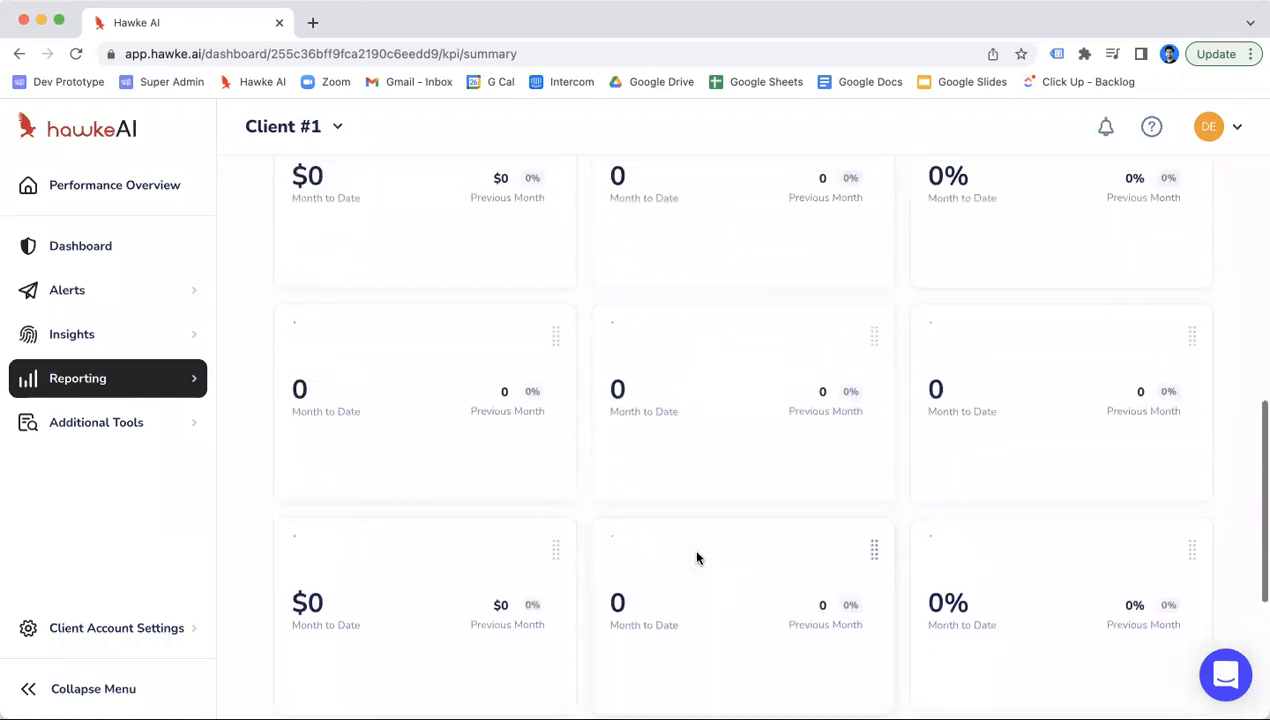
scroll(697, 558, "up", 5)
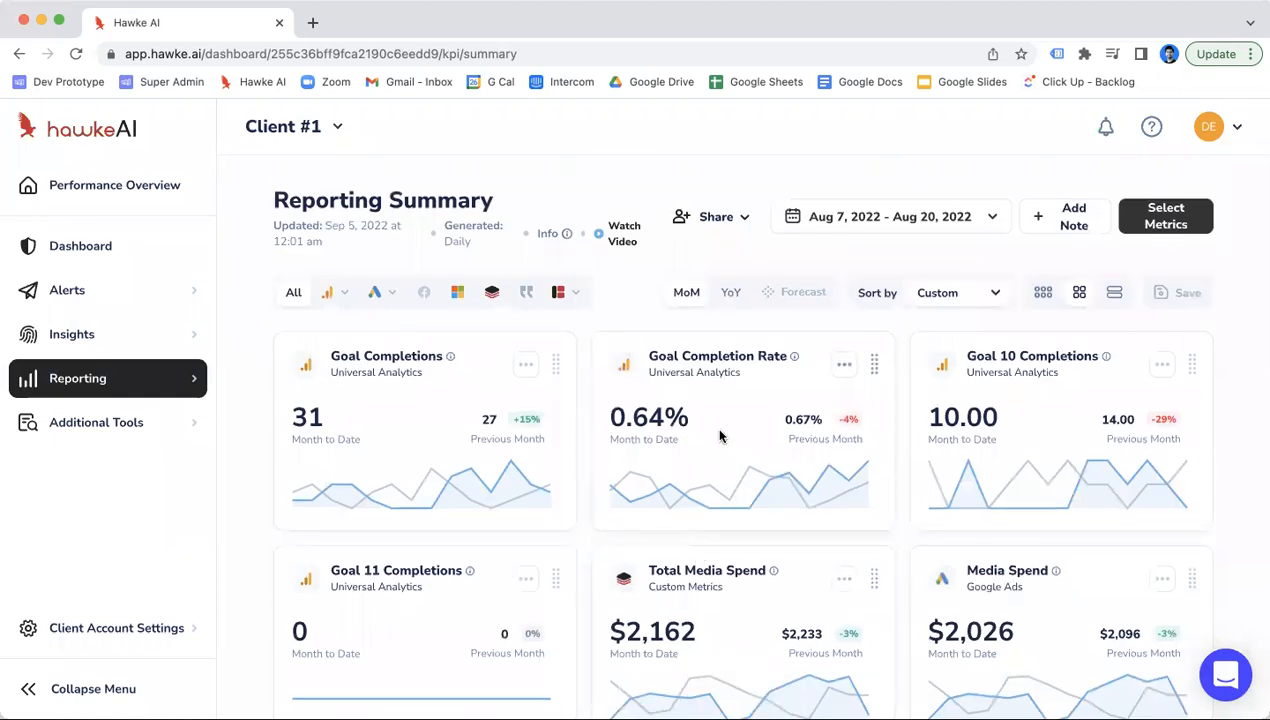
mouse_move(838, 417)
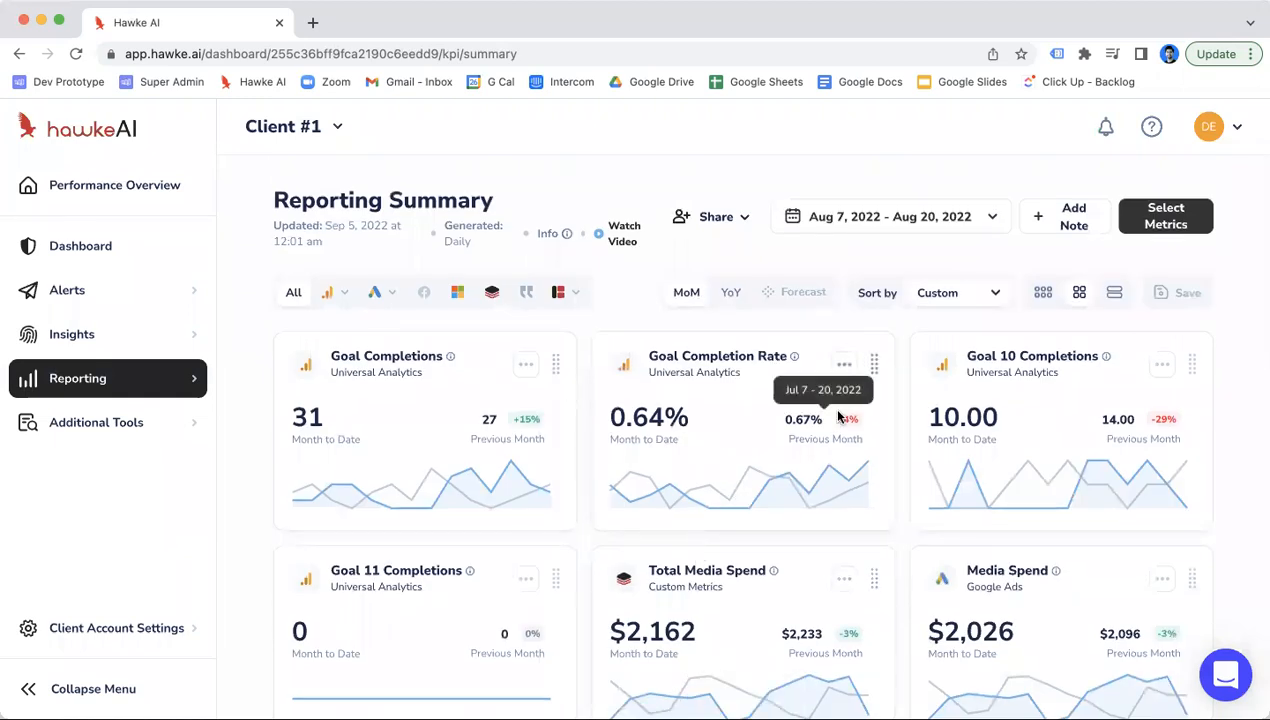
left_click(967, 293)
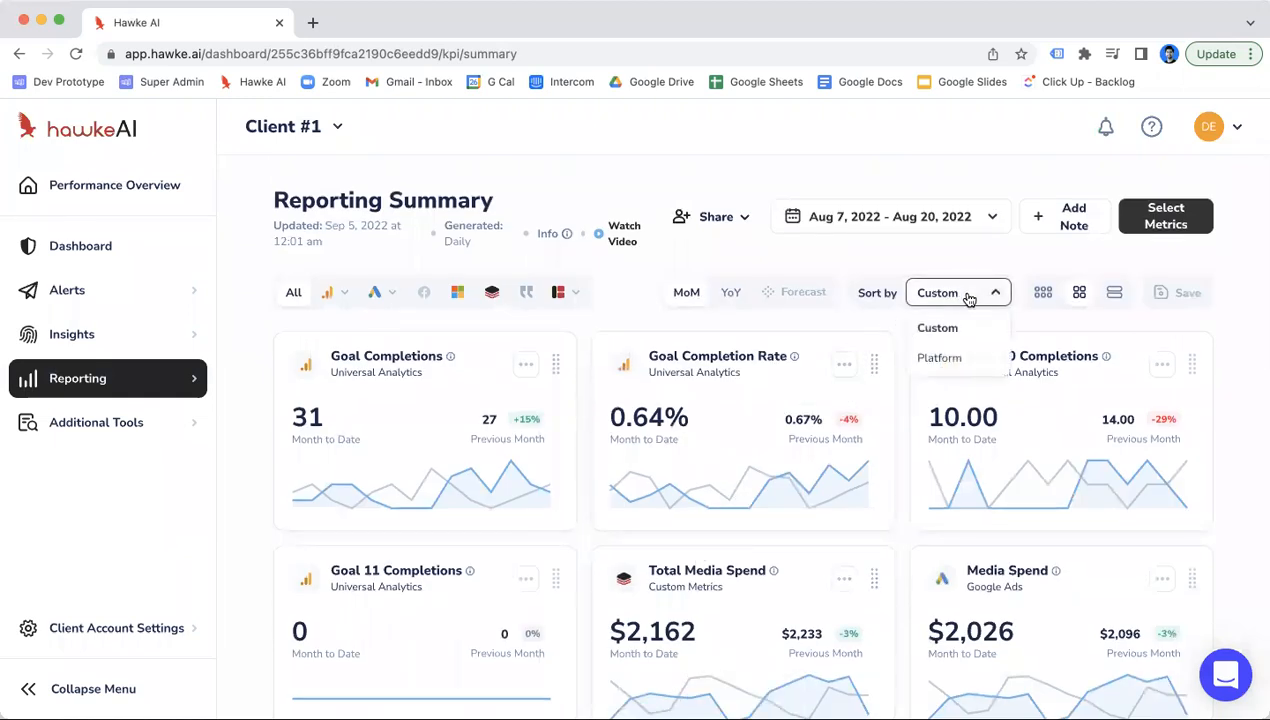
left_click(960, 357)
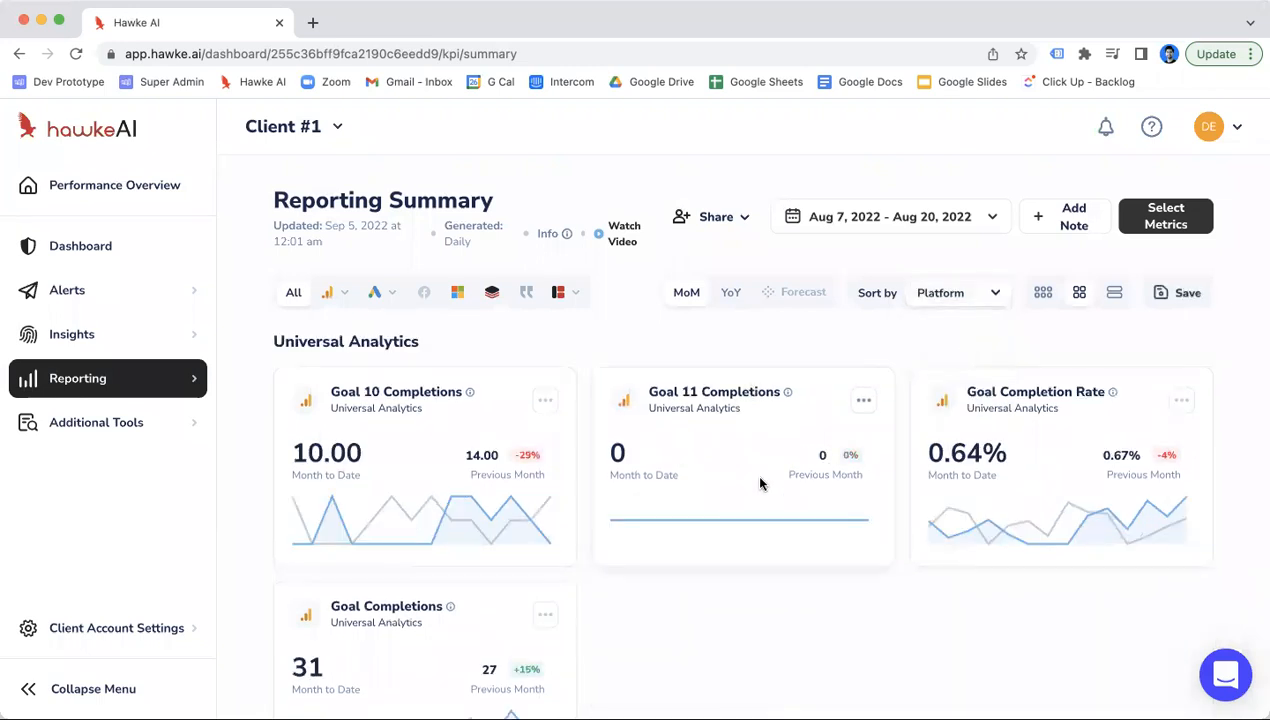
Review the metric cards grouped by platform, from Universal Analytics and Google Ads through Microsoft Advertising, Custom Metrics and Campaign Groups
scroll(760, 482, "down", 2)
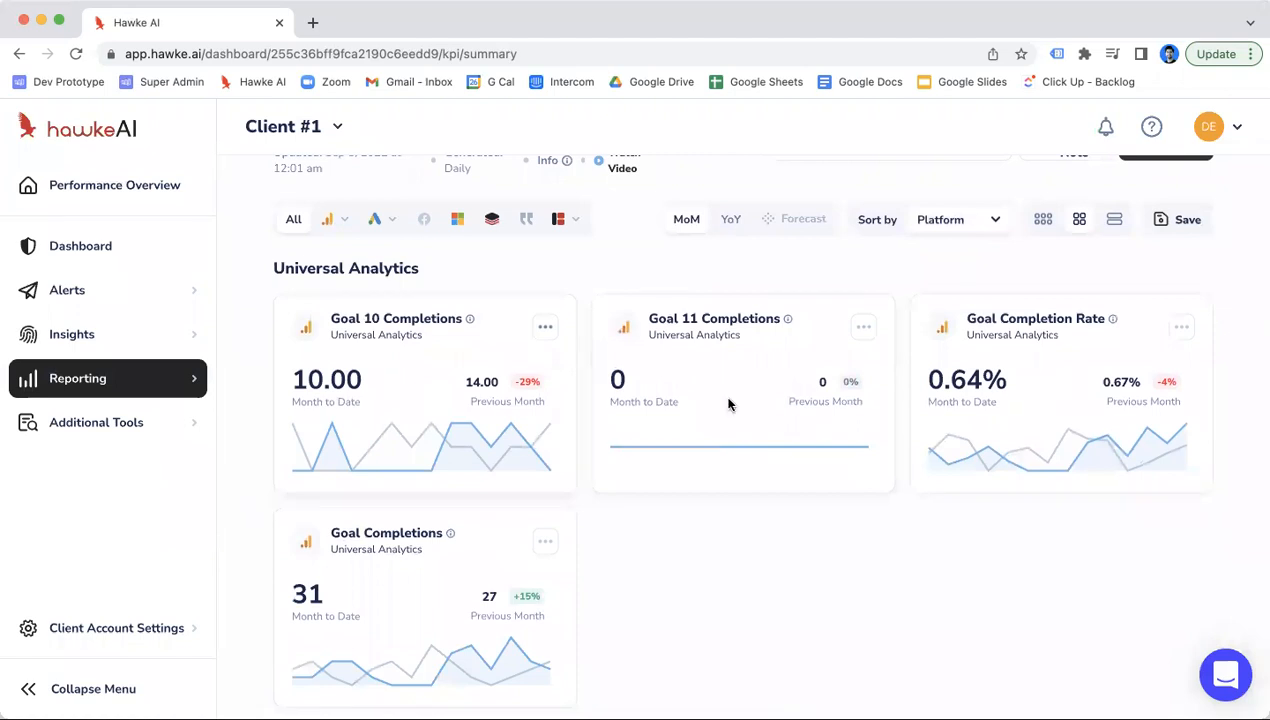
scroll(724, 543, "down", 1)
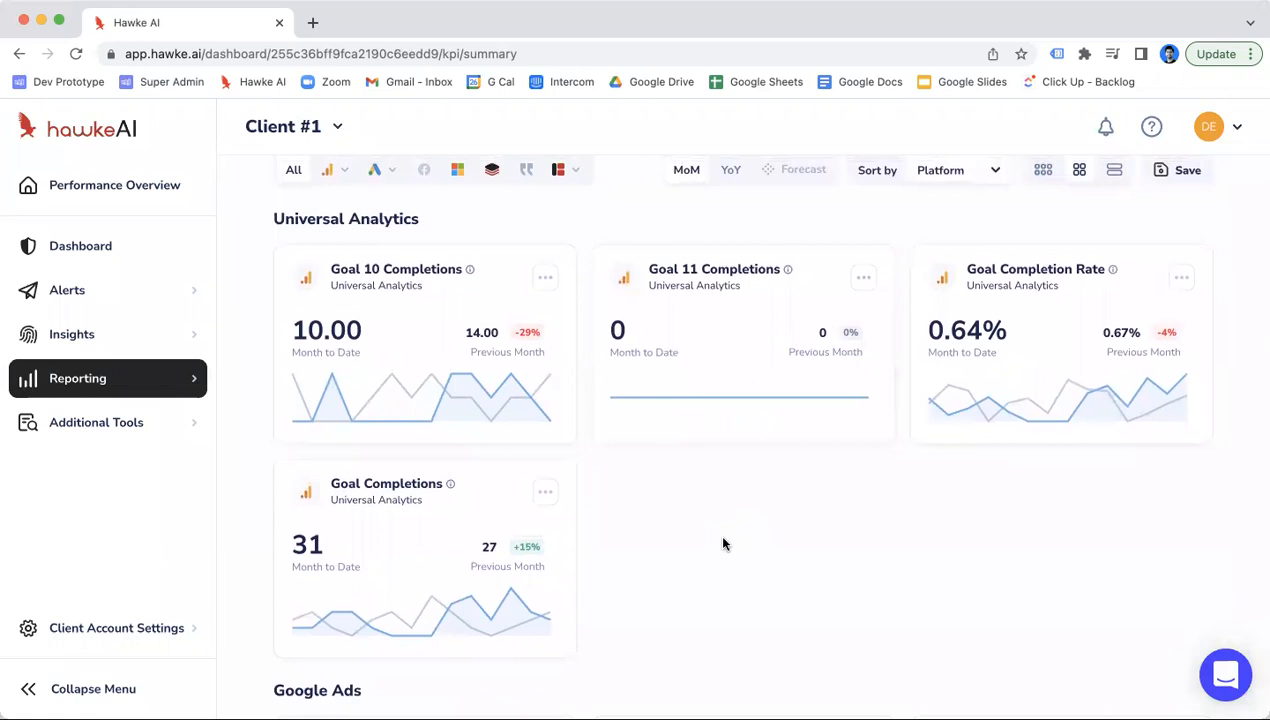
scroll(724, 543, "down", 5)
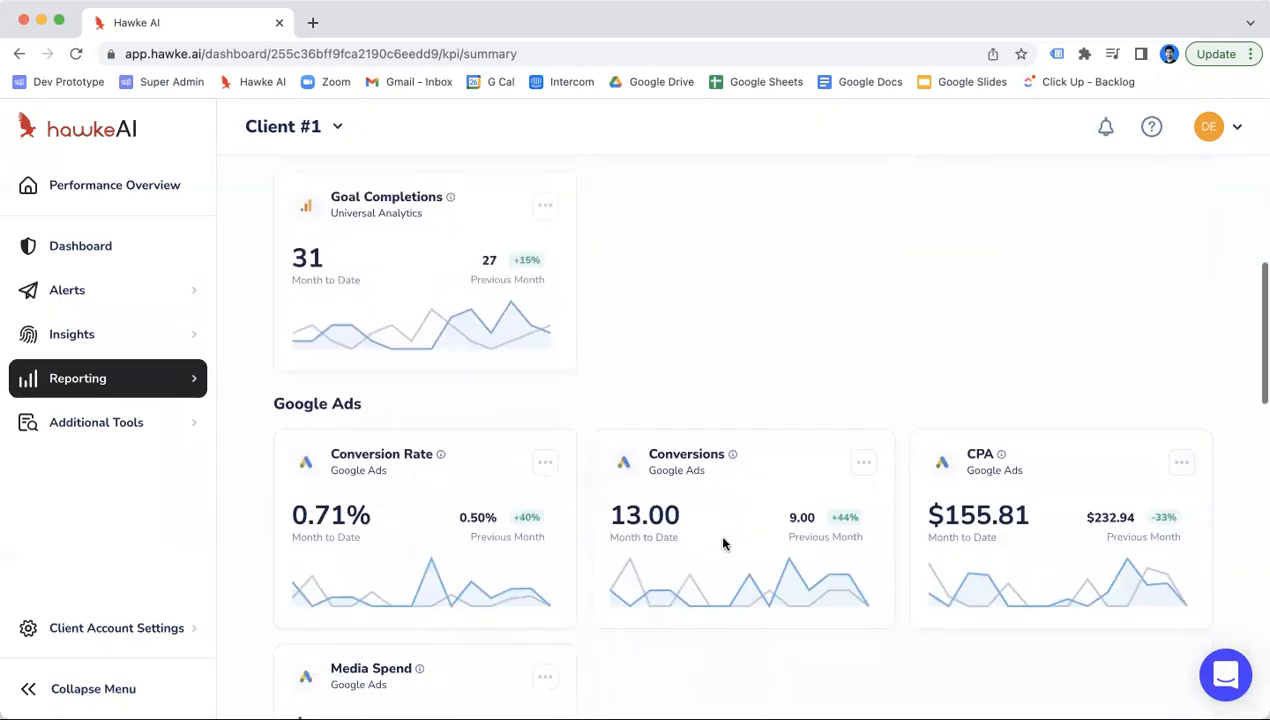
scroll(724, 543, "down", 2)
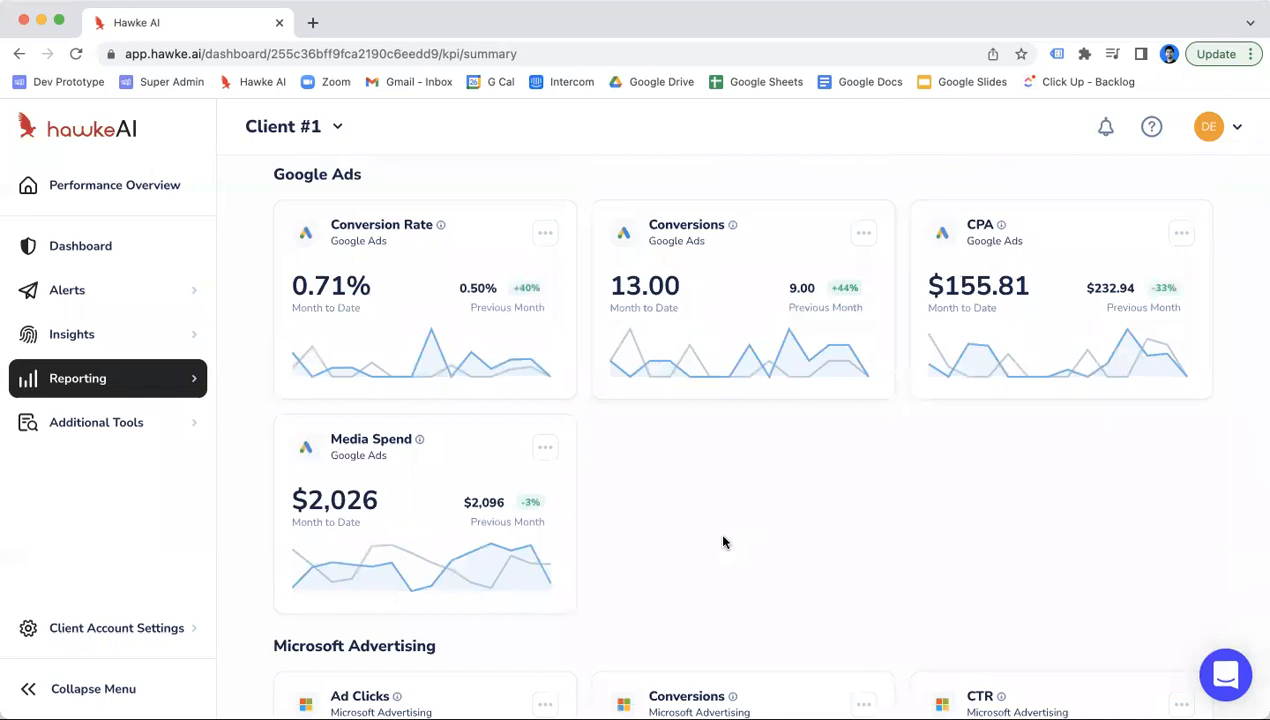
scroll(724, 543, "down", 4)
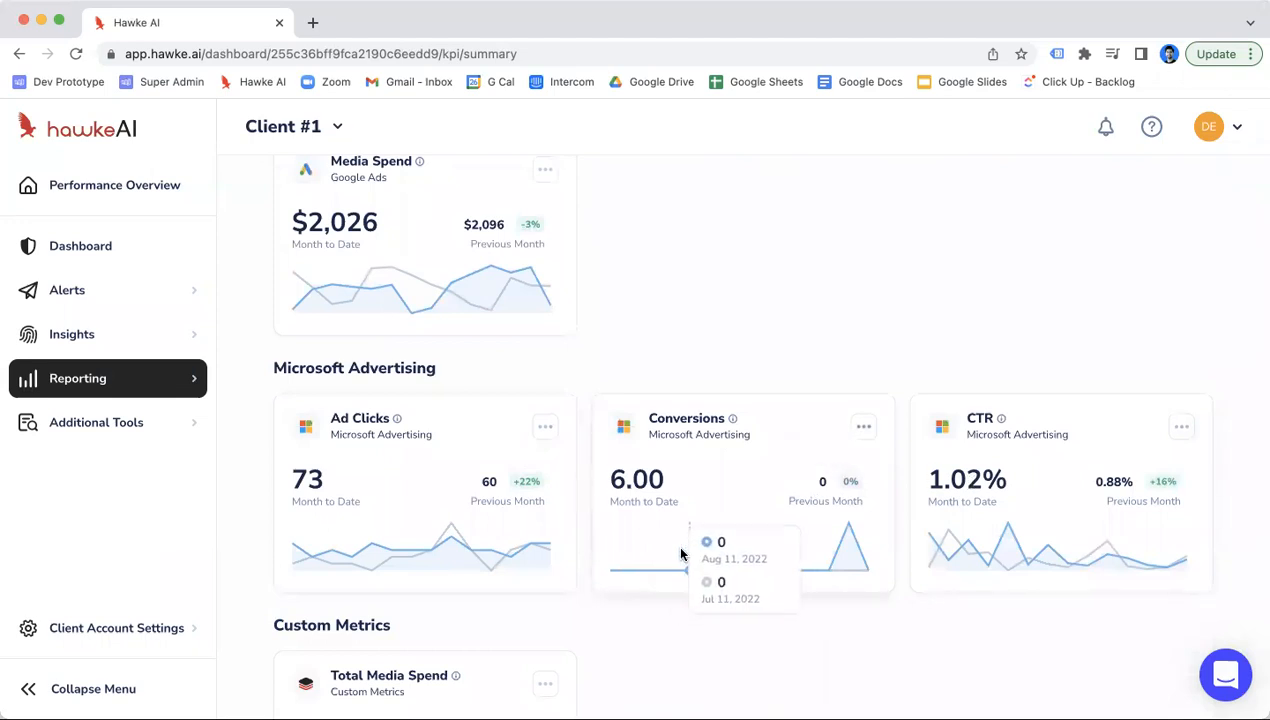
scroll(685, 548, "down", 3)
scroll(571, 521, "down", 6)
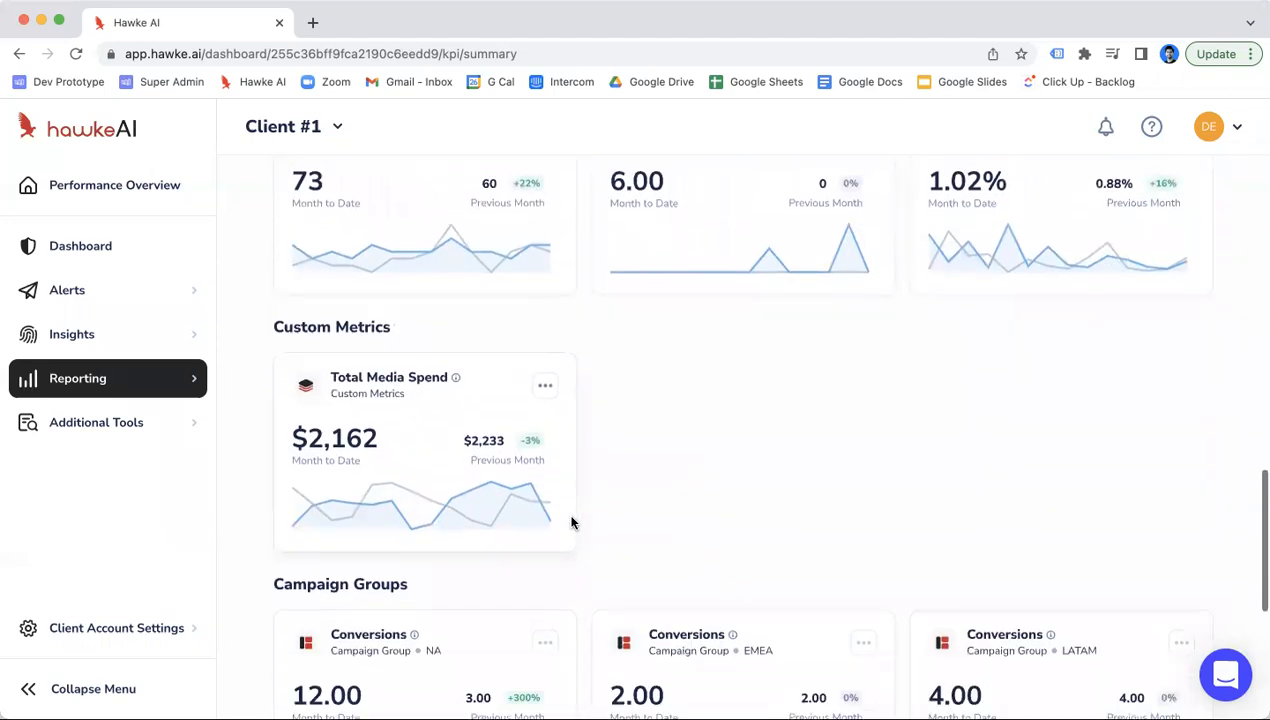
scroll(508, 467, "down", 2)
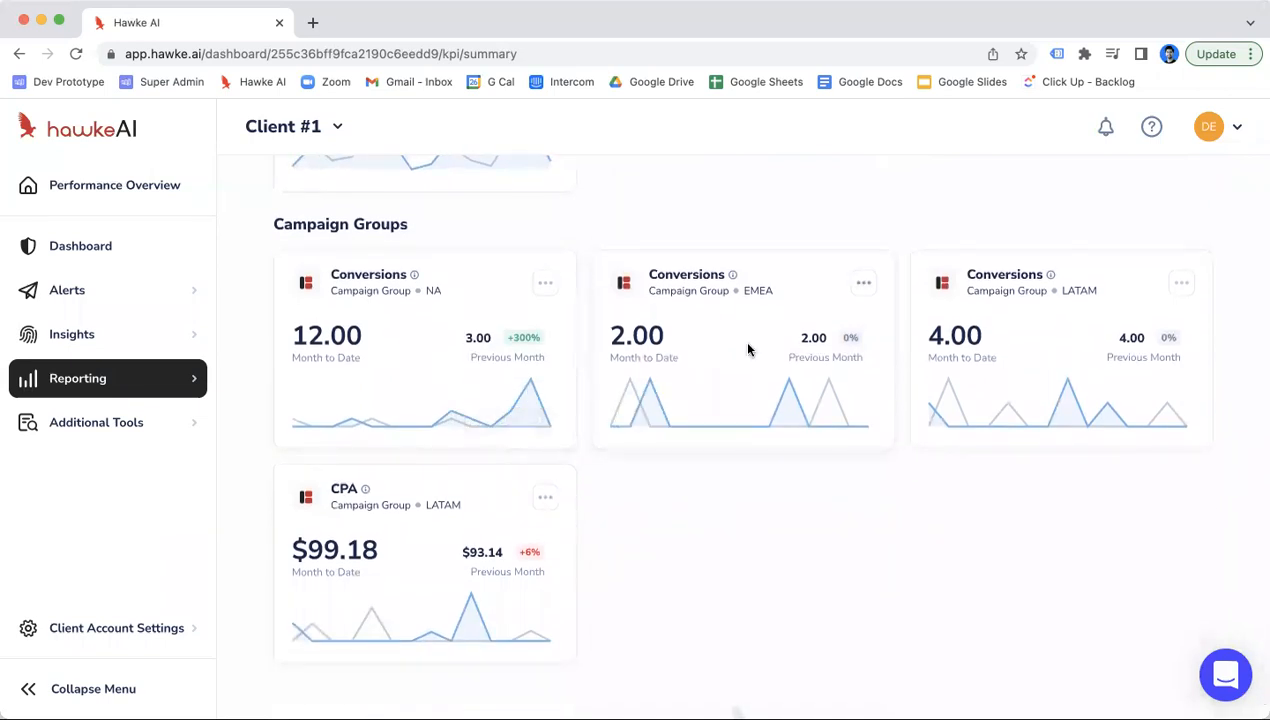
Display the Reporting Summary's metric cards in the small four-column grid and look over the result
scroll(748, 349, "up", 6)
scroll(748, 349, "up", 10)
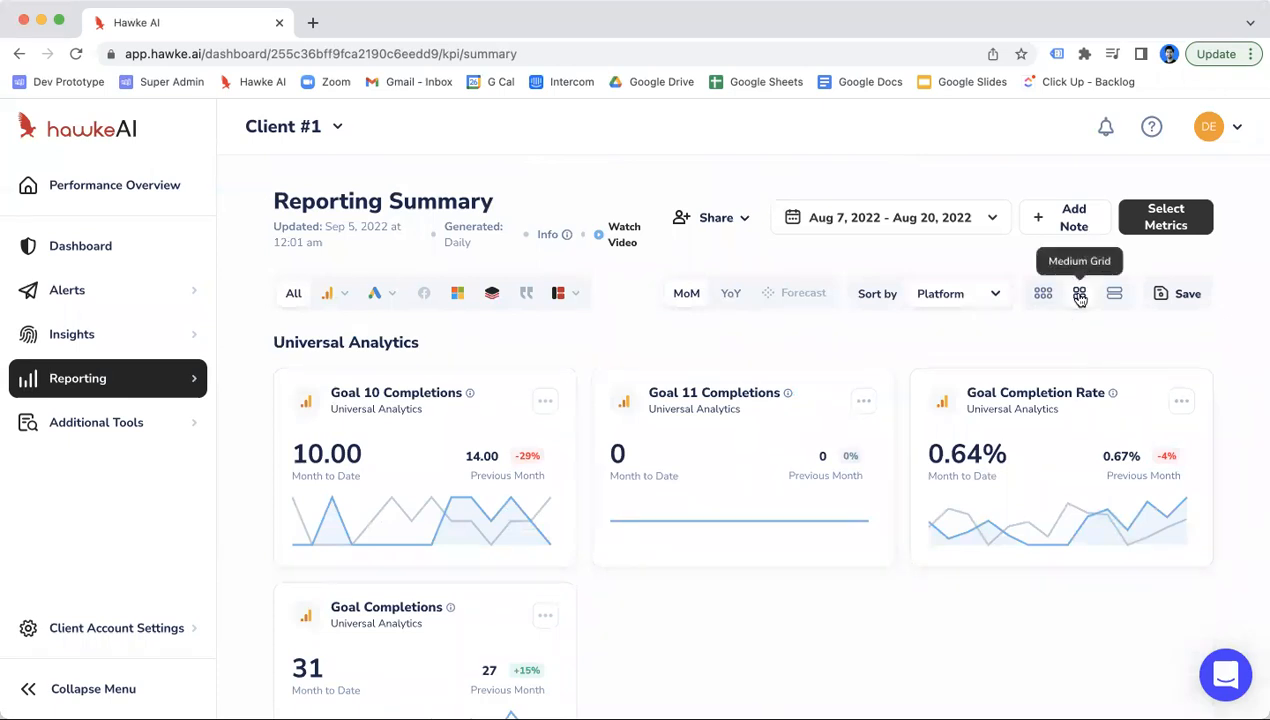
left_click(1045, 294)
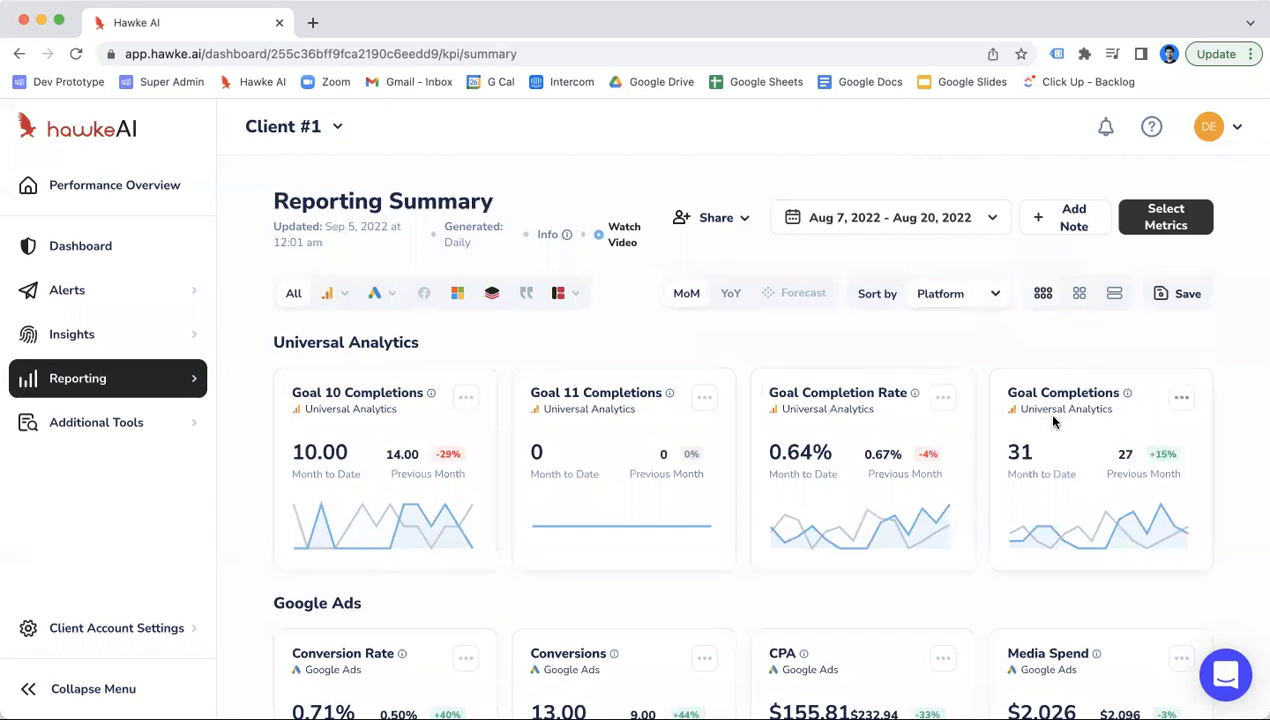
scroll(1049, 422, "down", 5)
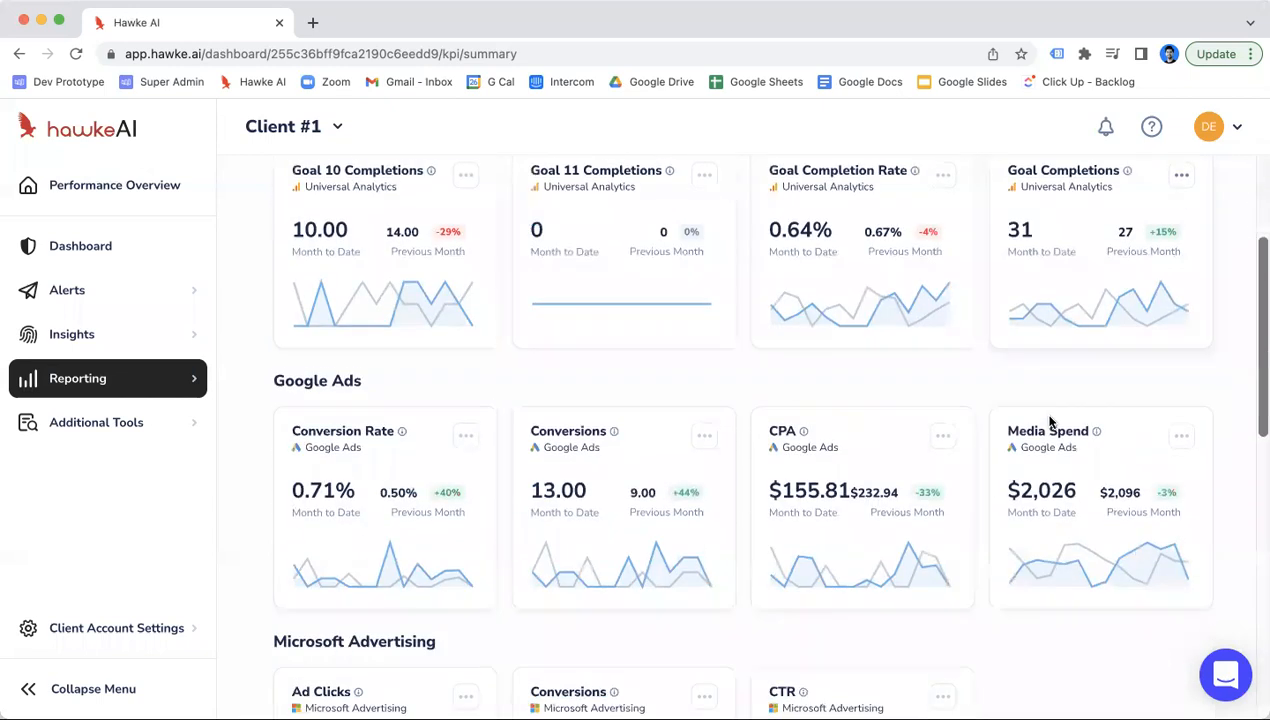
scroll(1049, 422, "up", 2)
scroll(1049, 422, "up", 3)
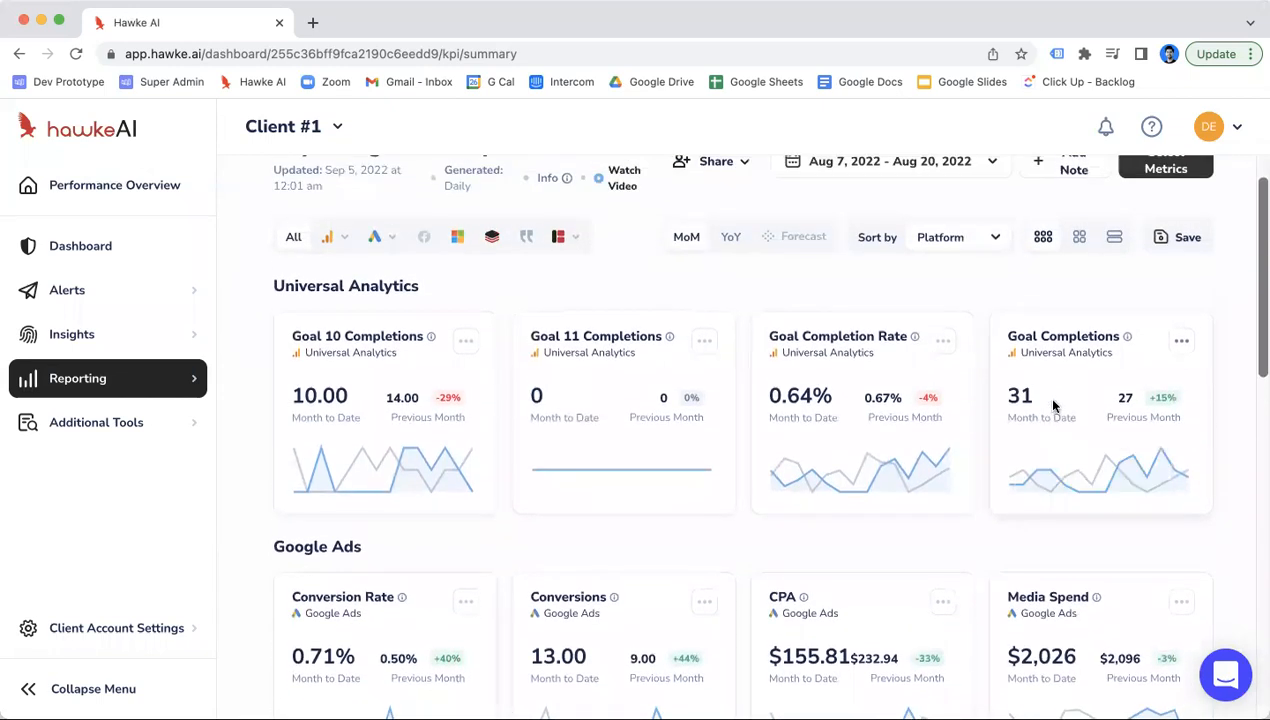
Display the metric cards in the large two-column layout and look over the Universal Analytics section
left_click(1114, 237)
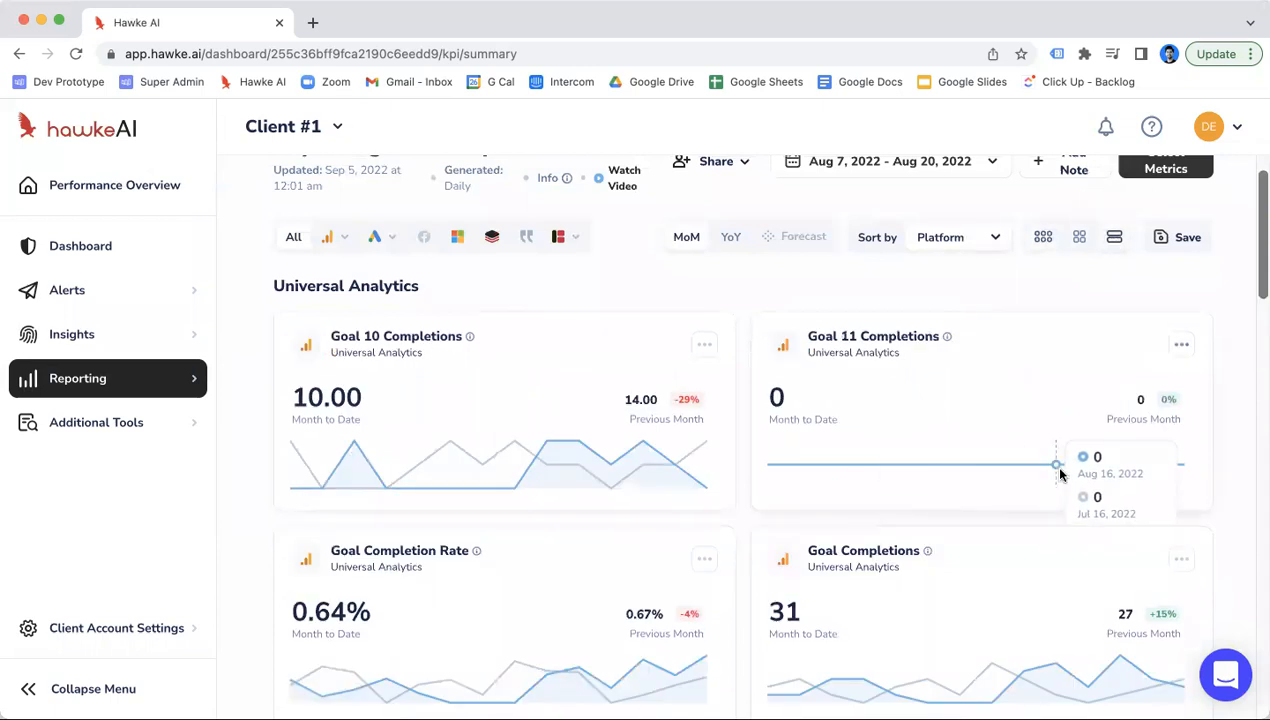
scroll(1062, 473, "down", 4)
scroll(990, 470, "down", 2)
scroll(990, 470, "up", 5)
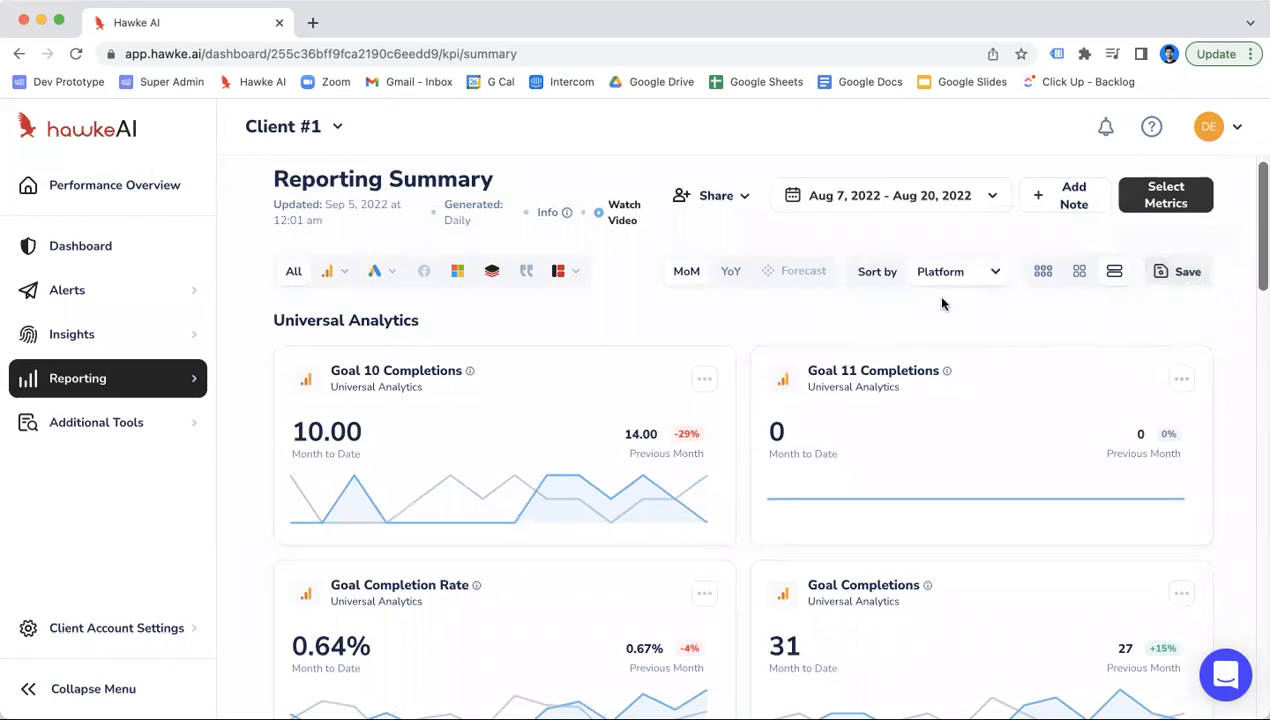
scroll(964, 343, "down", 2)
scroll(964, 343, "up", 2)
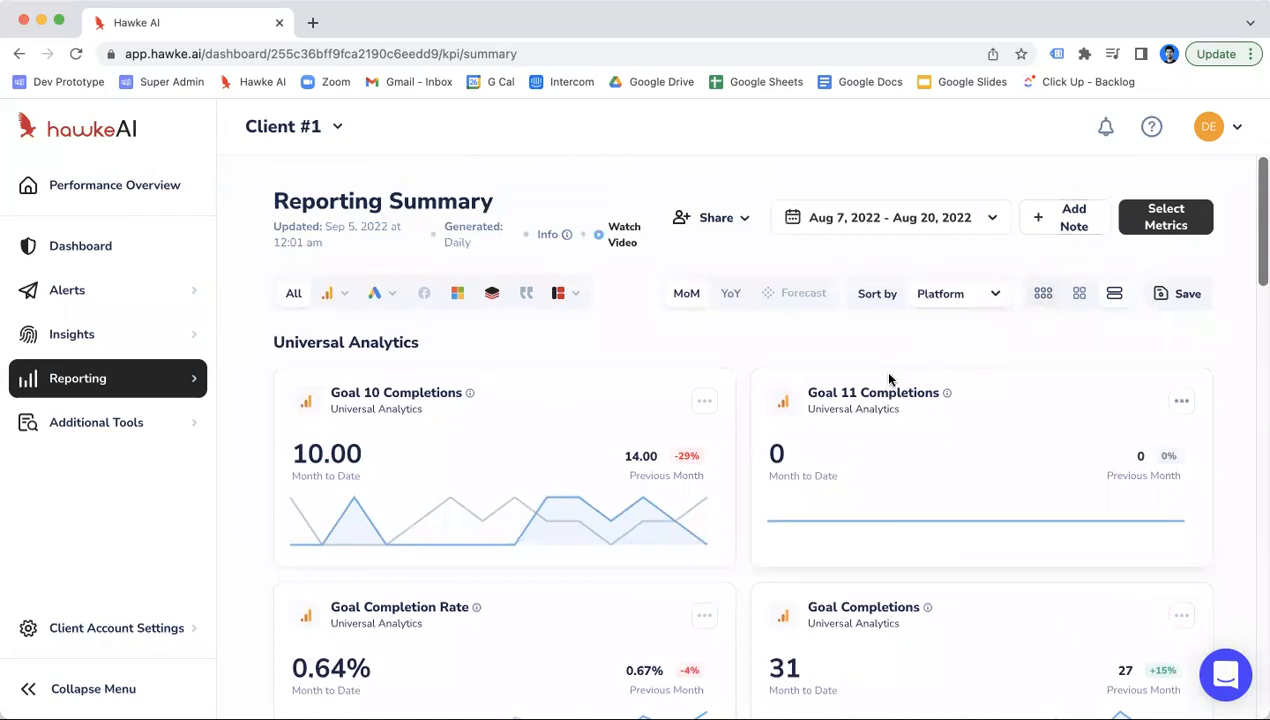
scroll(637, 512, "down", 2)
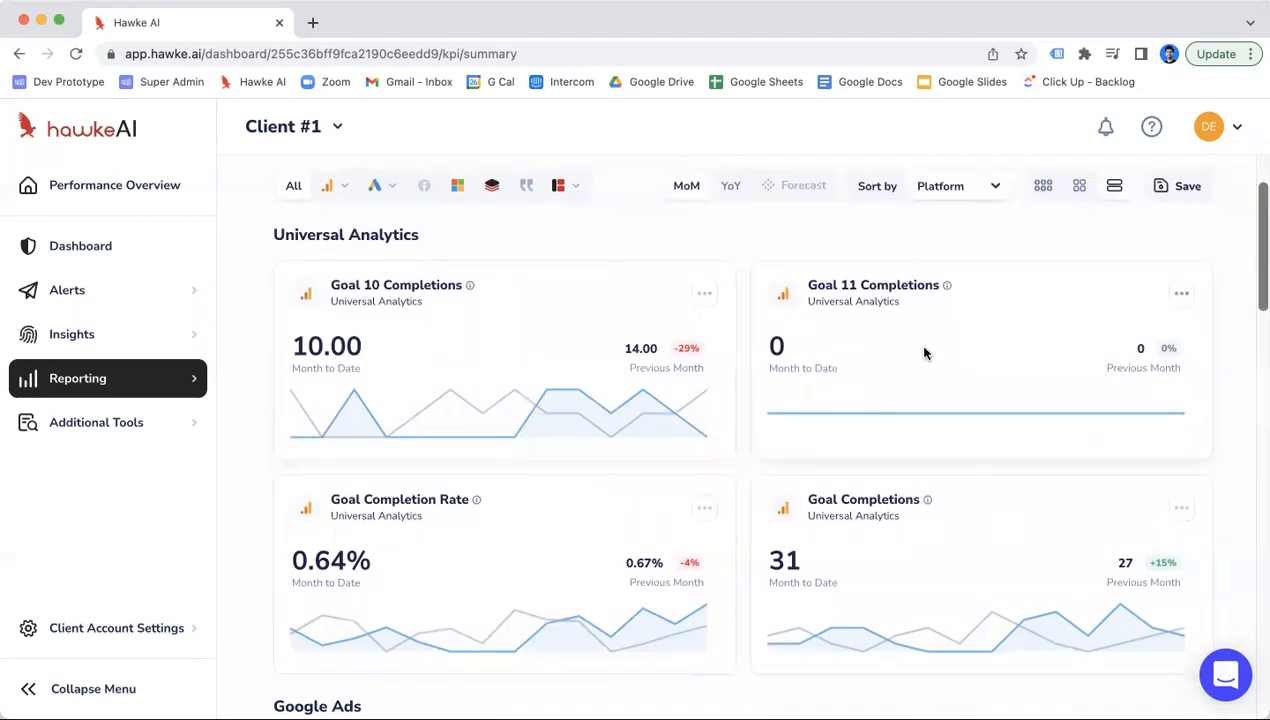
scroll(924, 352, "up", 2)
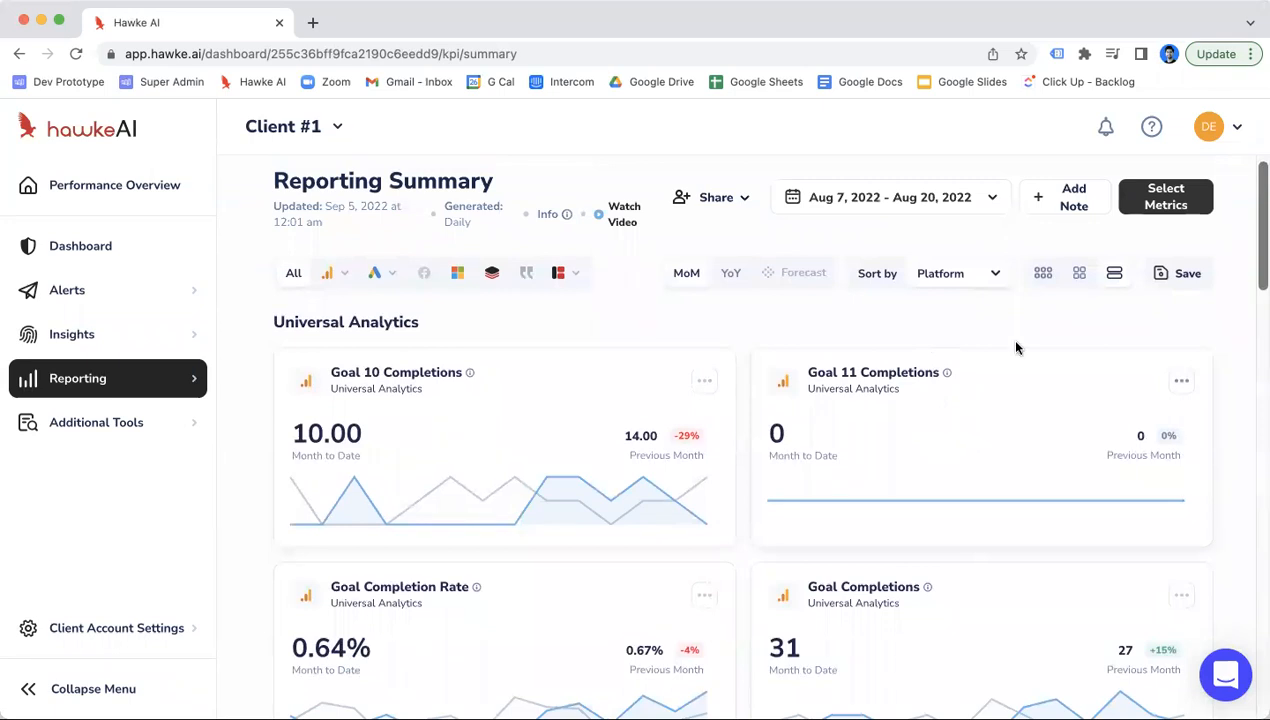
Add a note card with the text "Goal 11 is discontinued" to the Reporting Summary and save it
left_click(1068, 199)
left_click(461, 358)
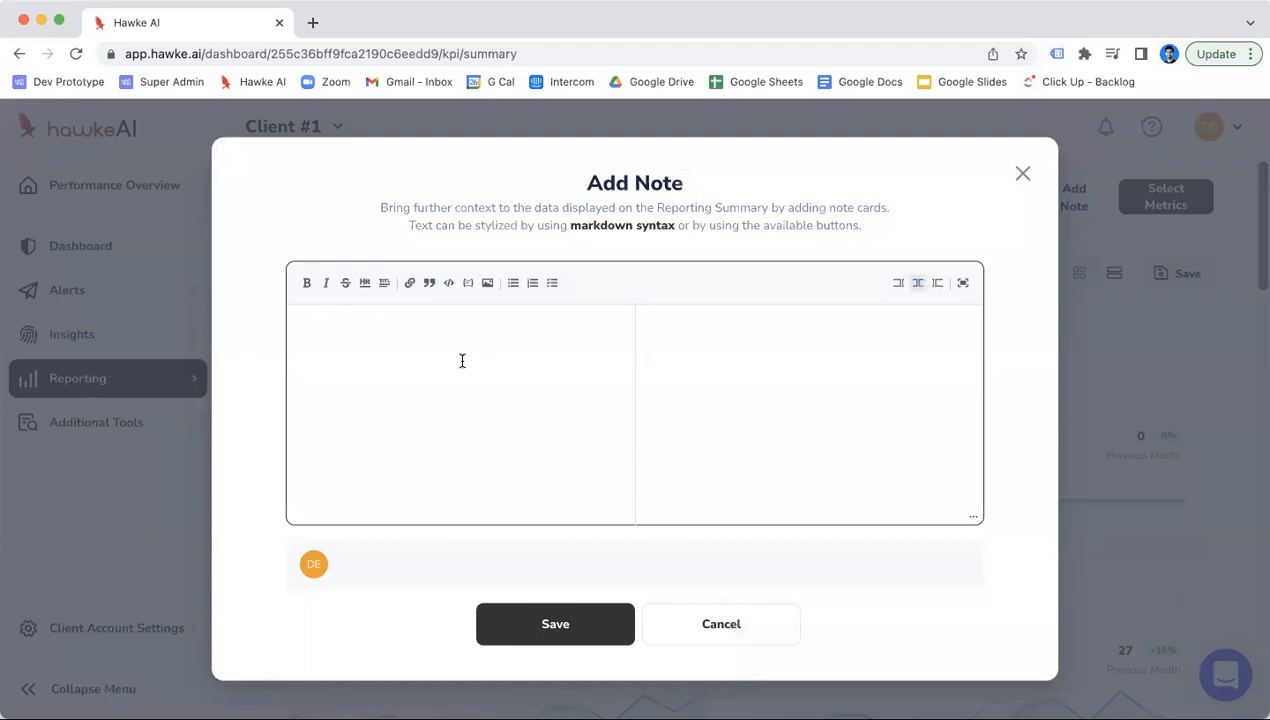
type("Goal")
type(" 11 is disco")
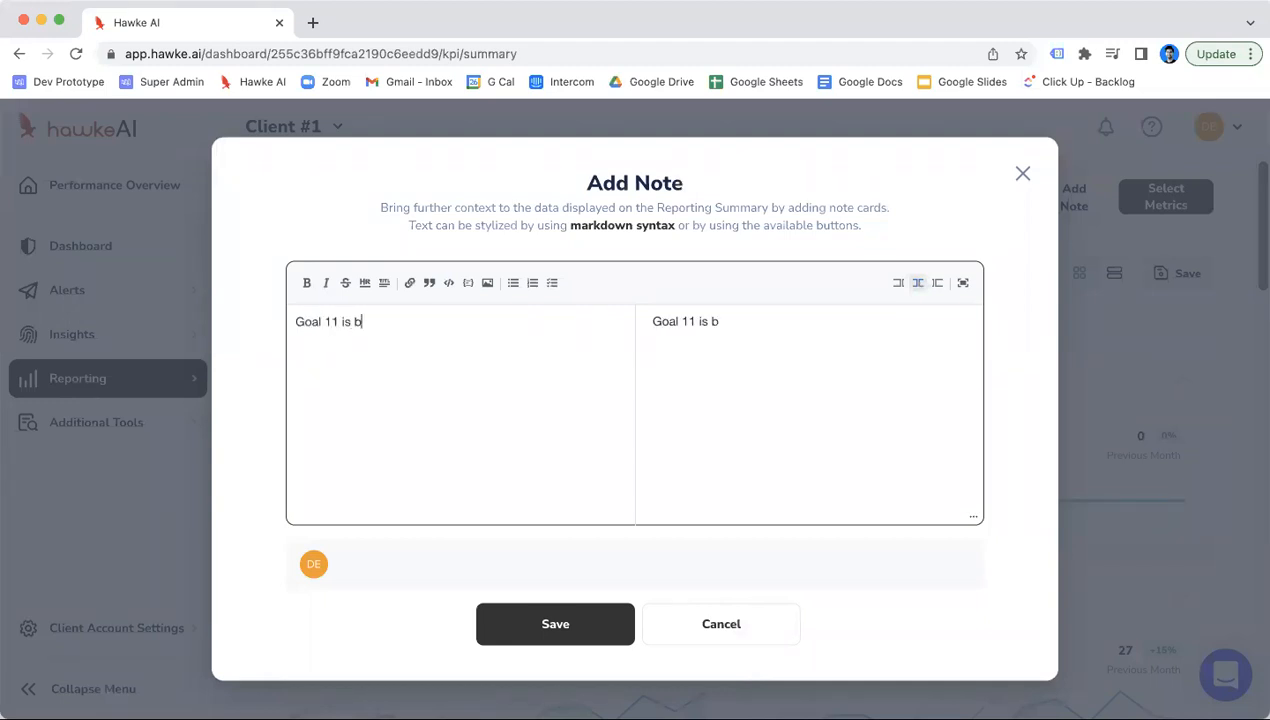
type("ntinued")
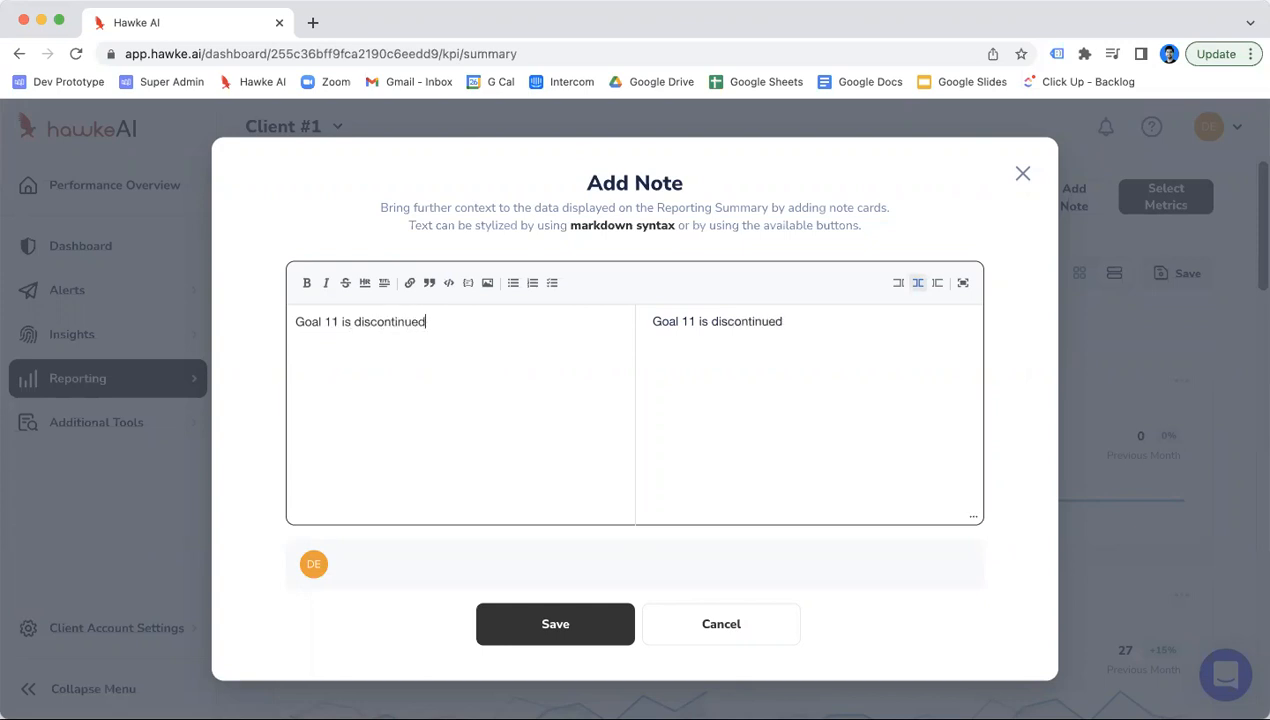
left_click(513, 615)
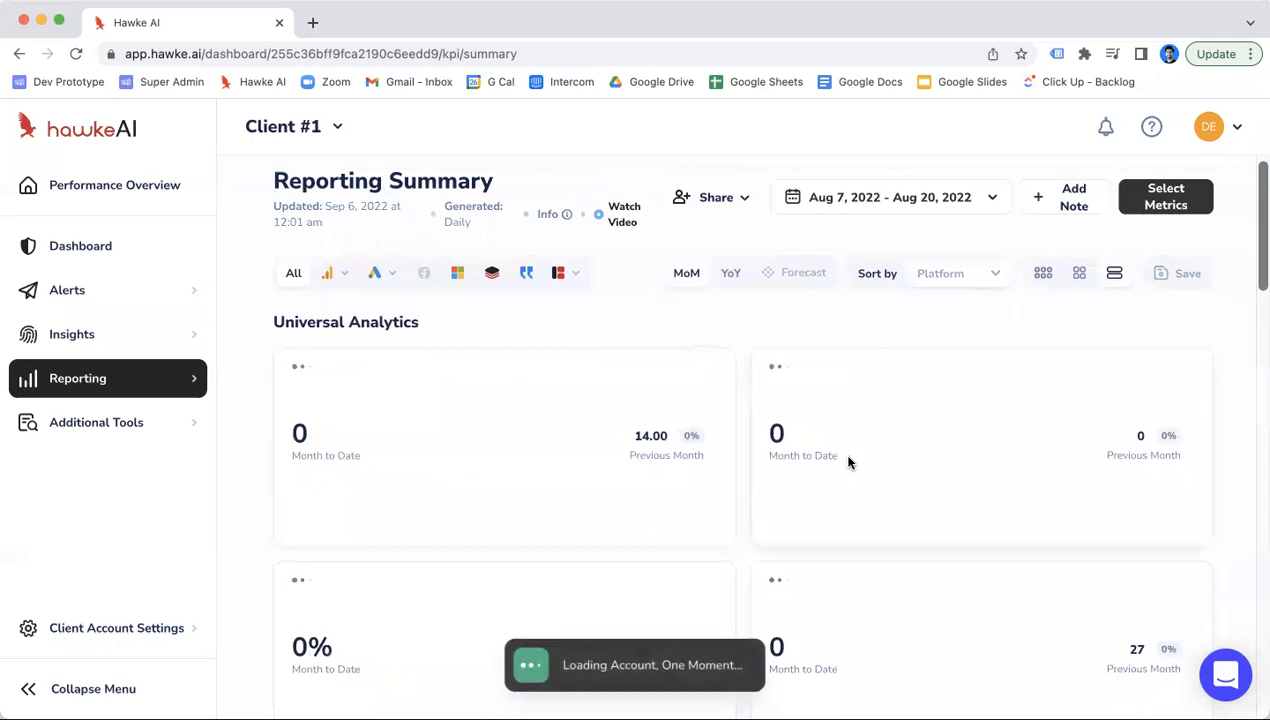
Sort the cards by Custom and place the note card between Goal 11 Completions and Total Media Spend
left_click(945, 274)
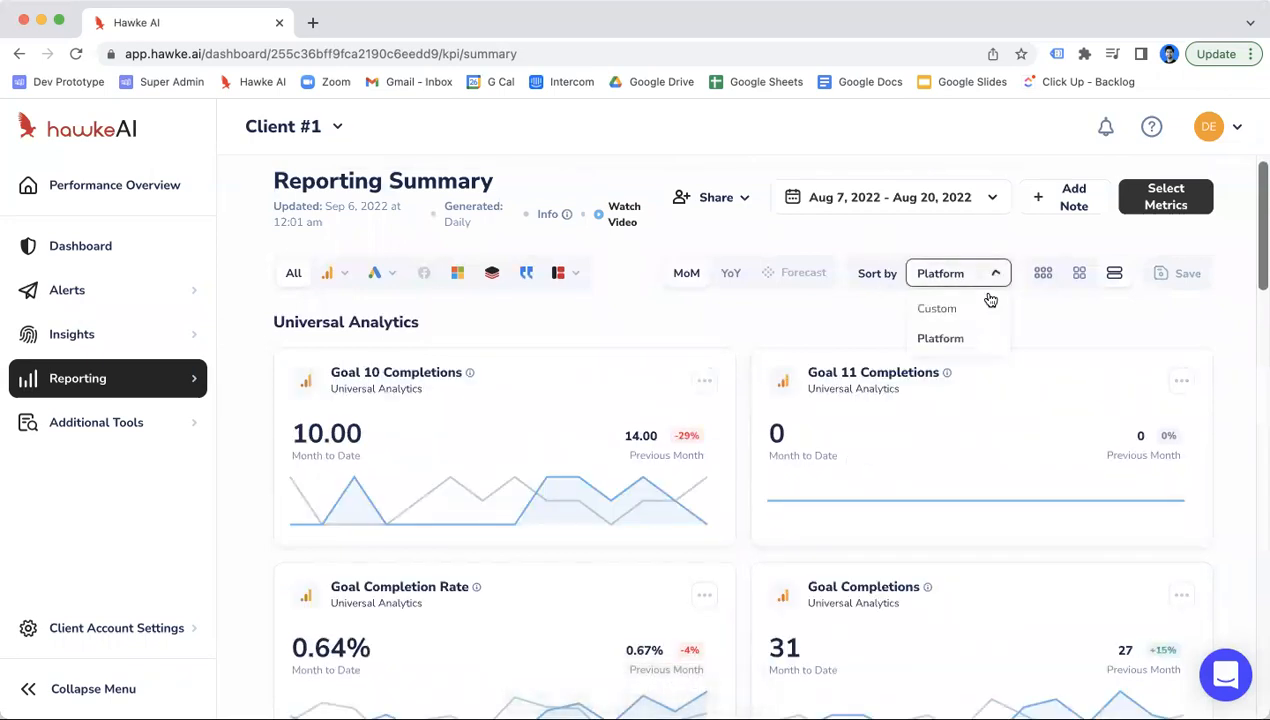
left_click(976, 310)
scroll(700, 499, "down", 12)
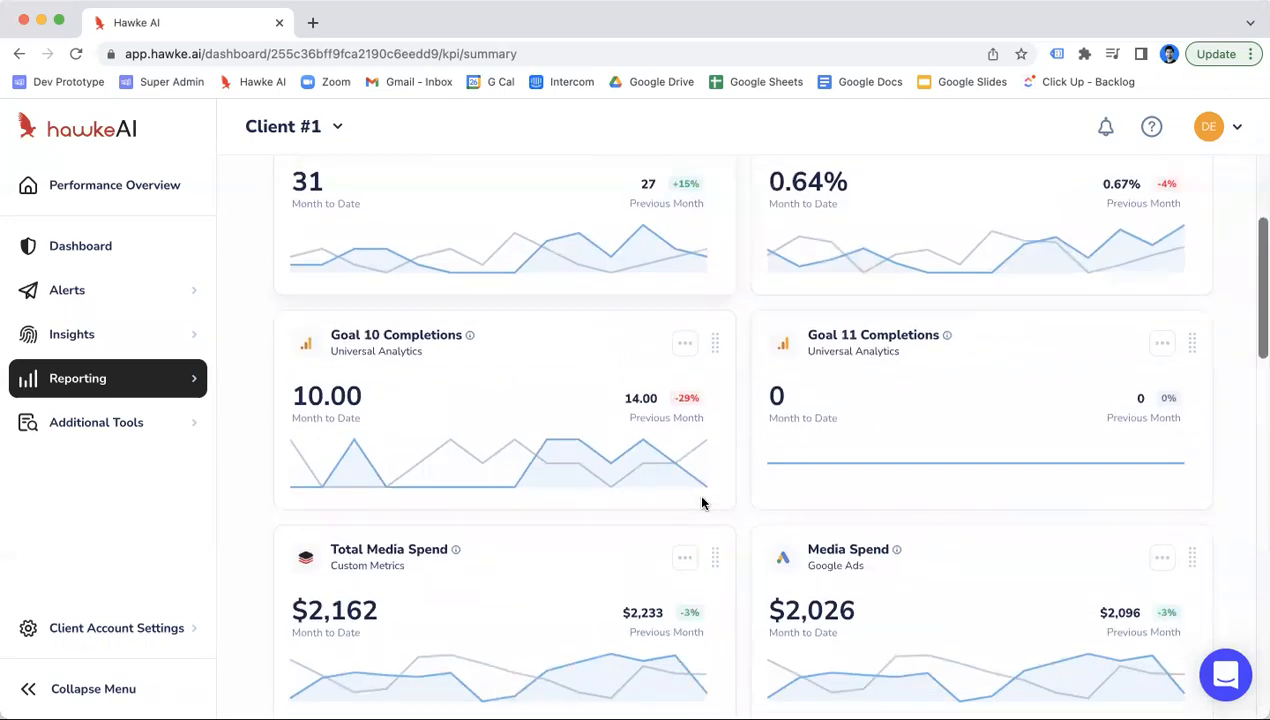
left_click_drag(715, 447, 681, 424)
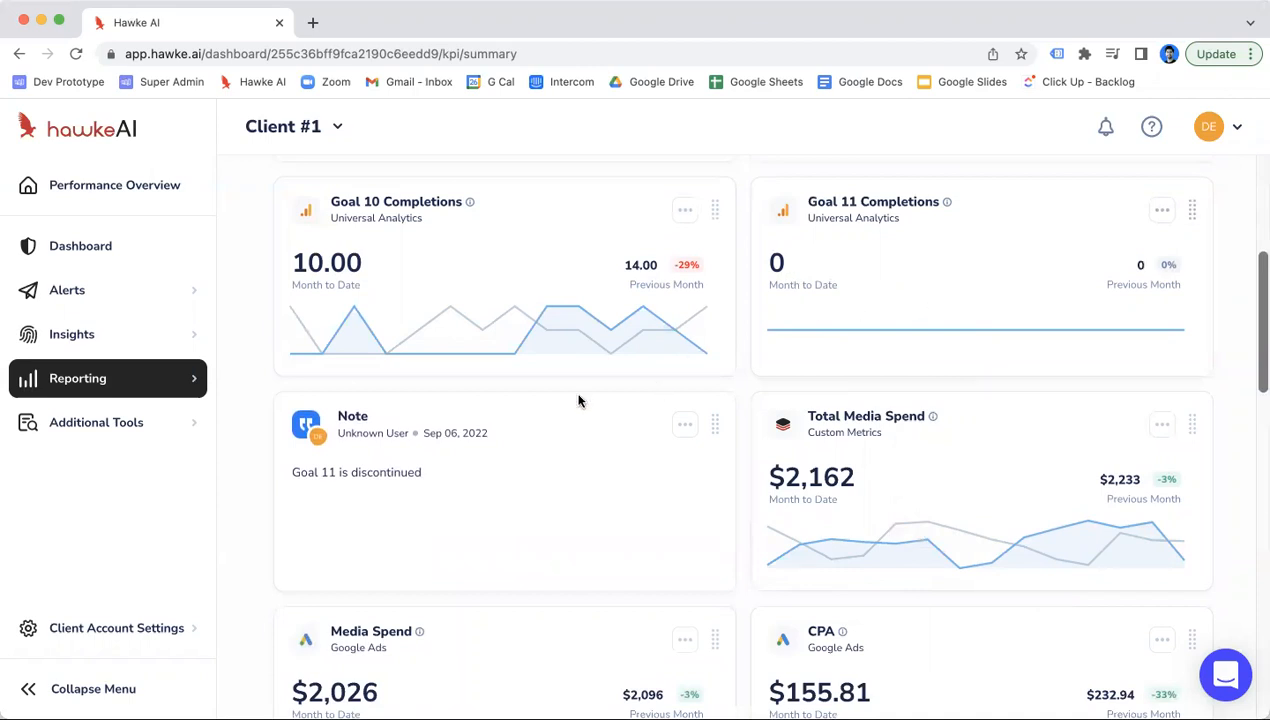
left_click_drag(421, 478, 318, 478)
scroll(700, 512, "down", 4)
scroll(701, 514, "up", 8)
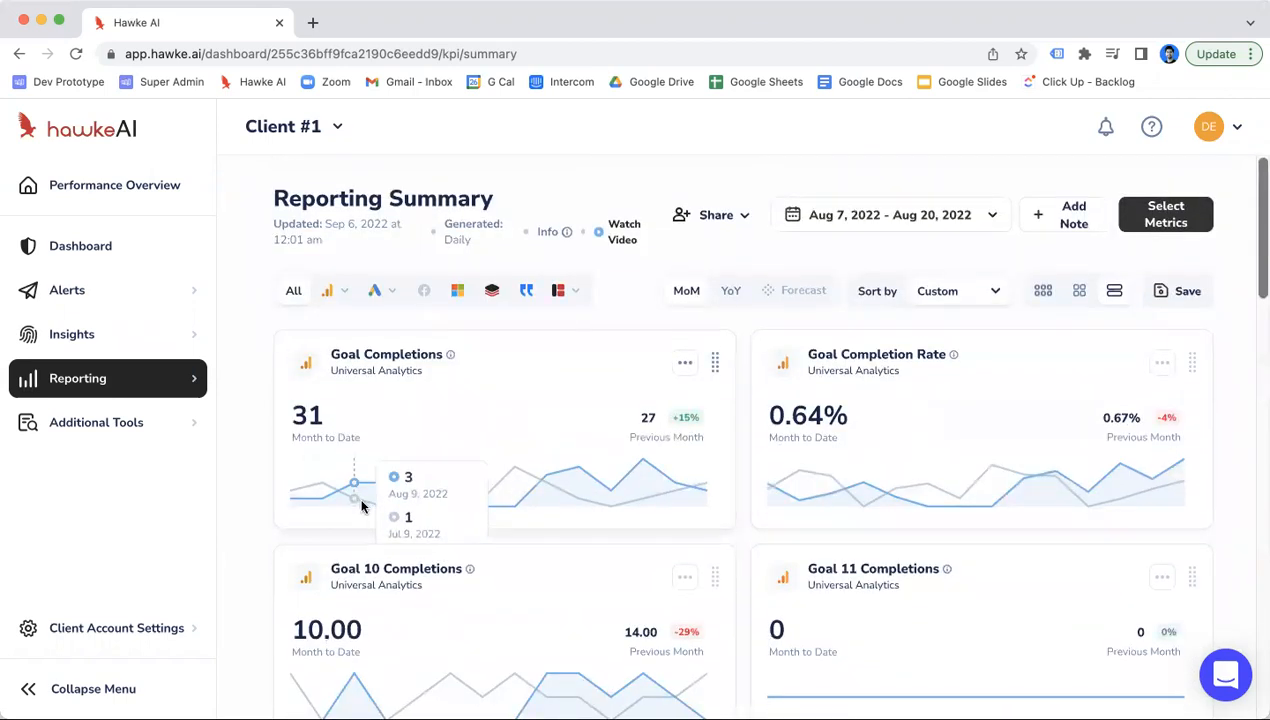
scroll(448, 604, "down", 3)
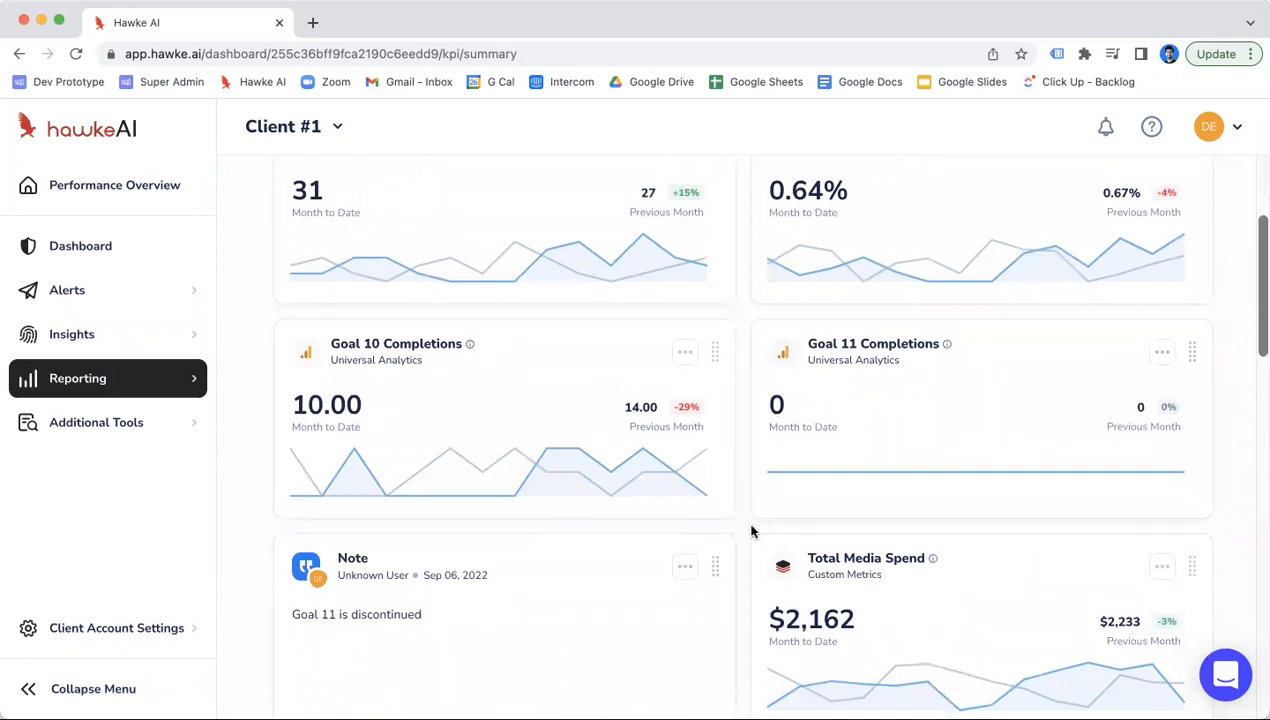
scroll(752, 531, "down", 2)
scroll(752, 531, "up", 3)
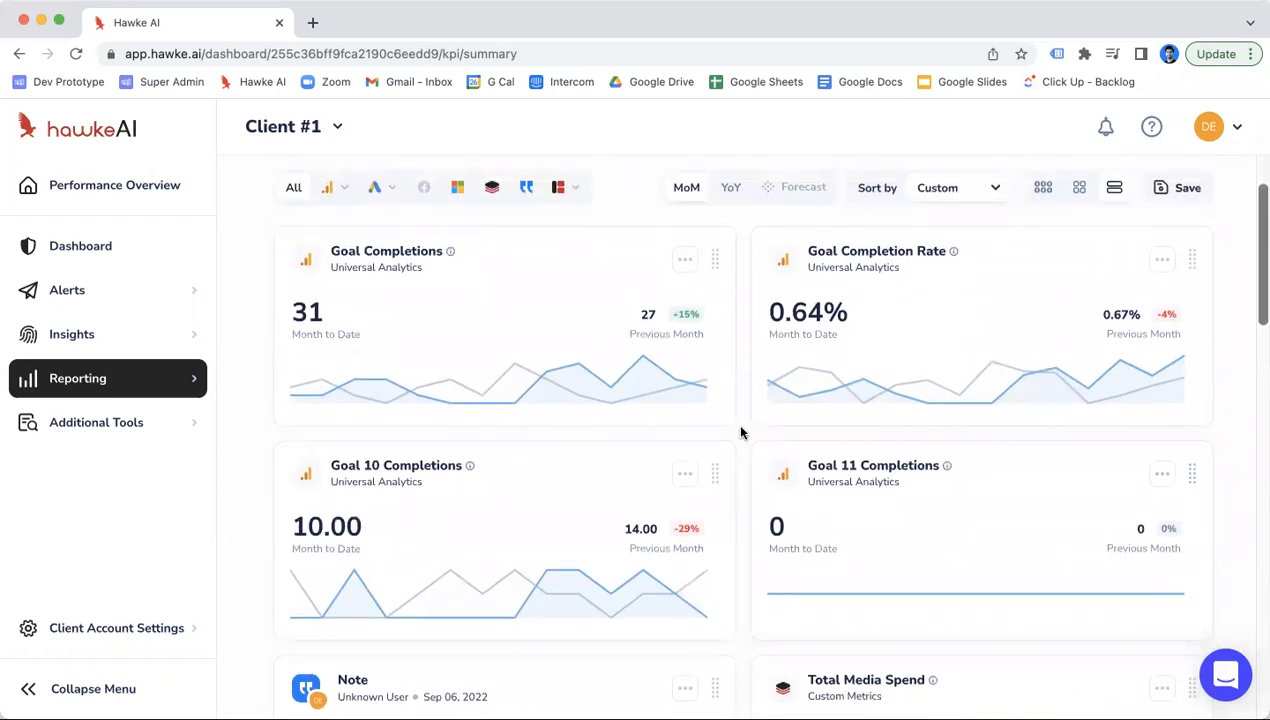
scroll(733, 344, "up", 2)
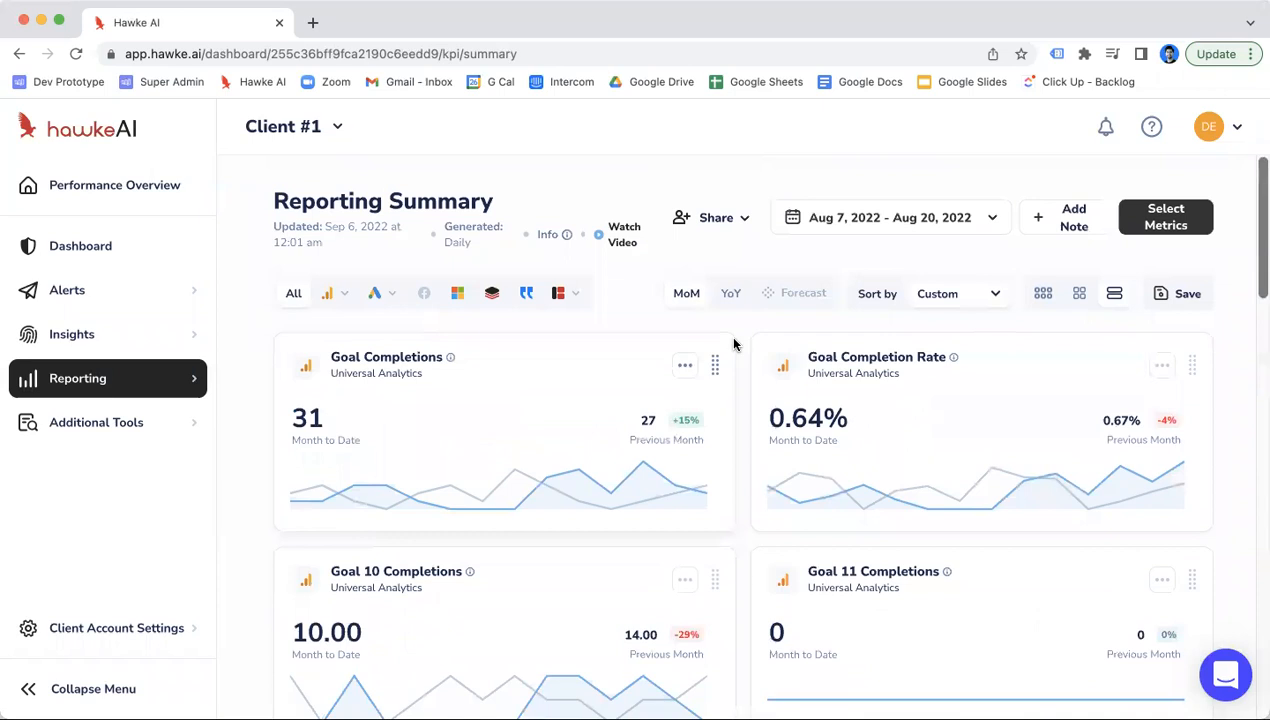
Sort the Reporting Summary's cards by Platform instead of the custom order
left_click(978, 300)
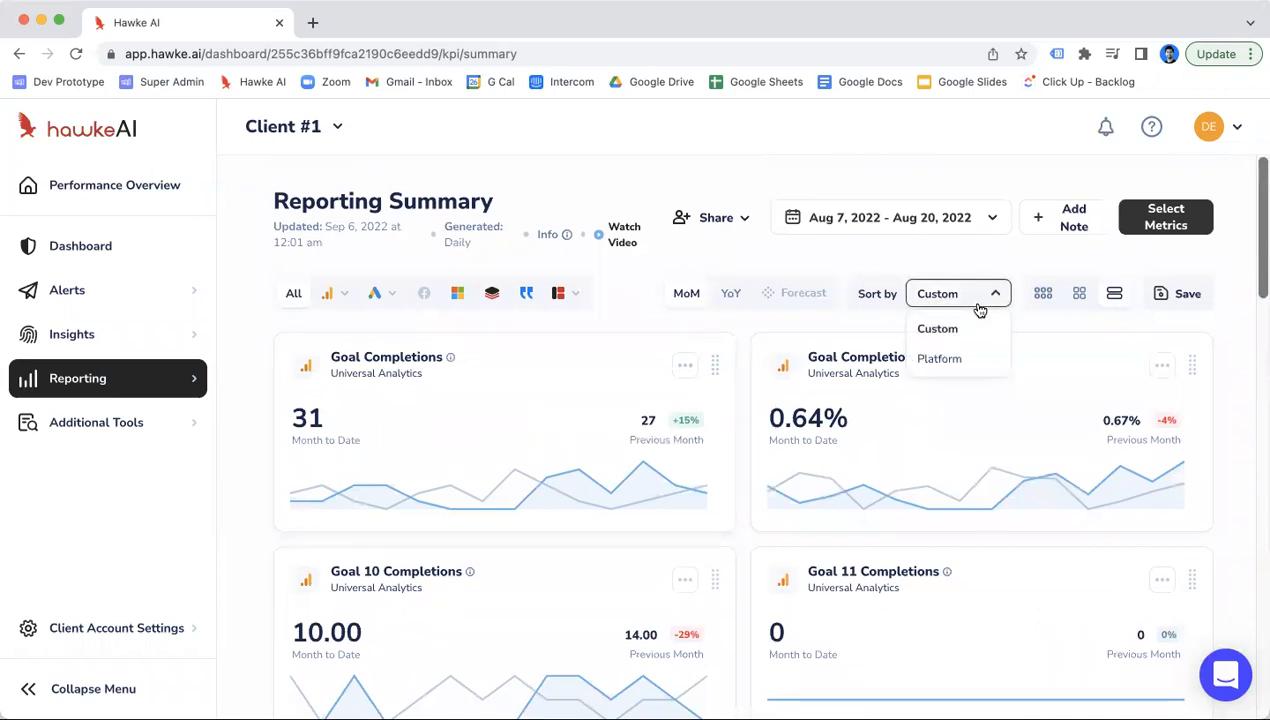
left_click(945, 359)
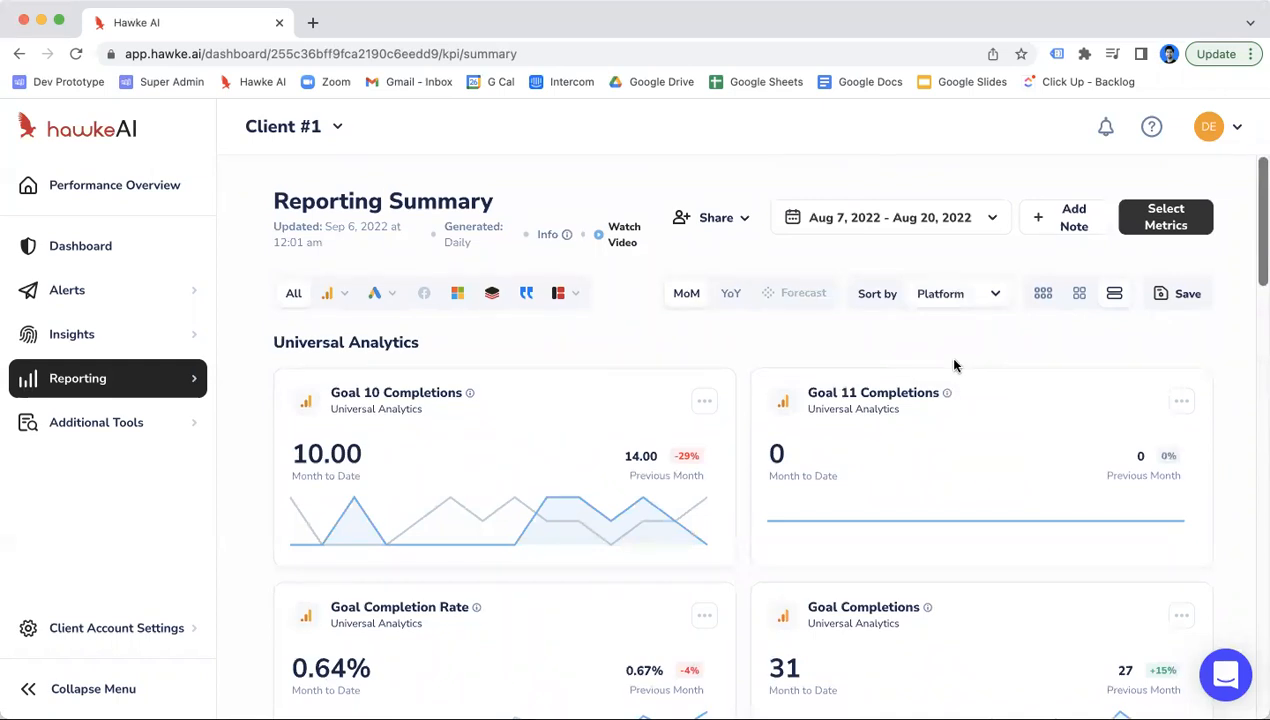
left_click(727, 229)
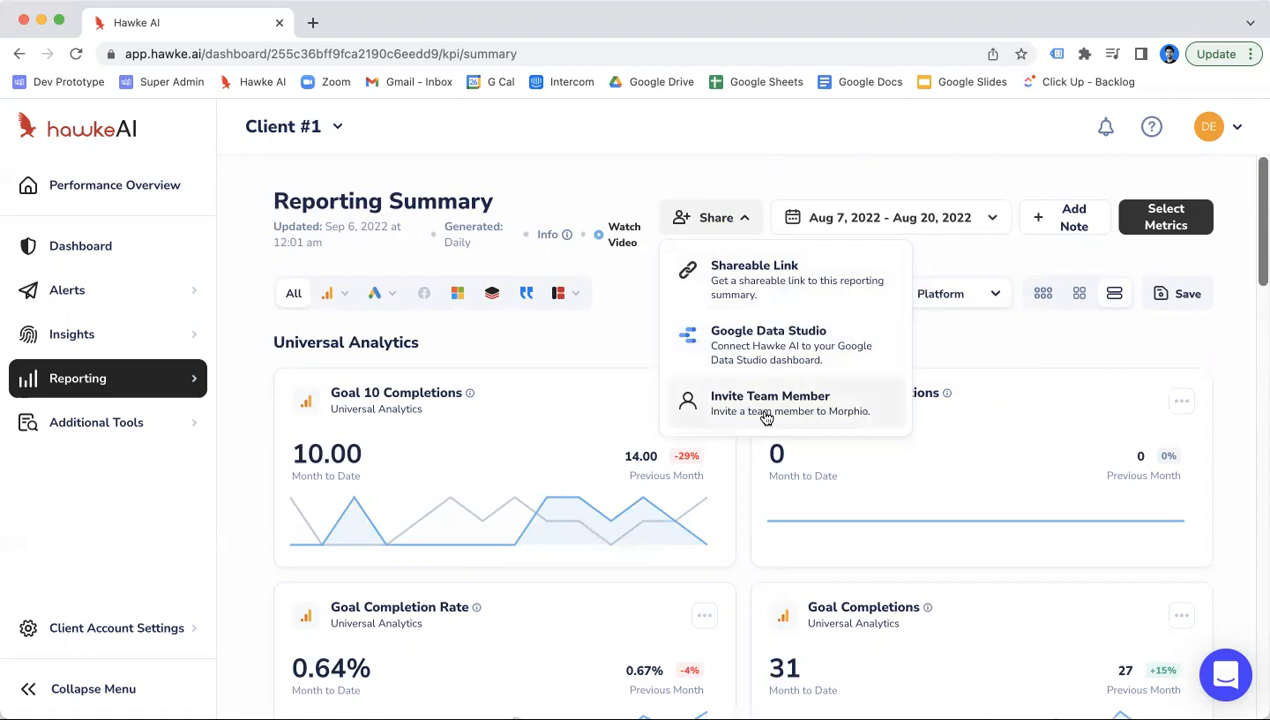
left_click(741, 283)
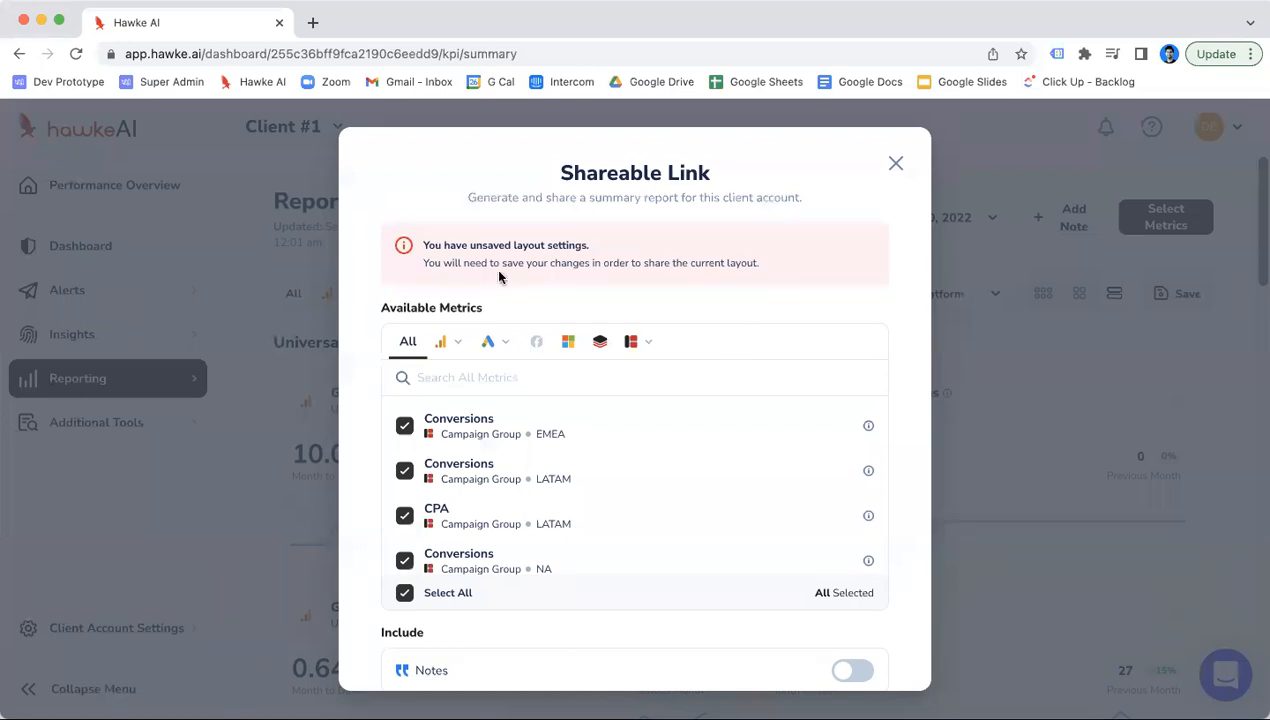
left_click_drag(423, 245, 595, 249)
left_click(594, 248)
left_click(896, 164)
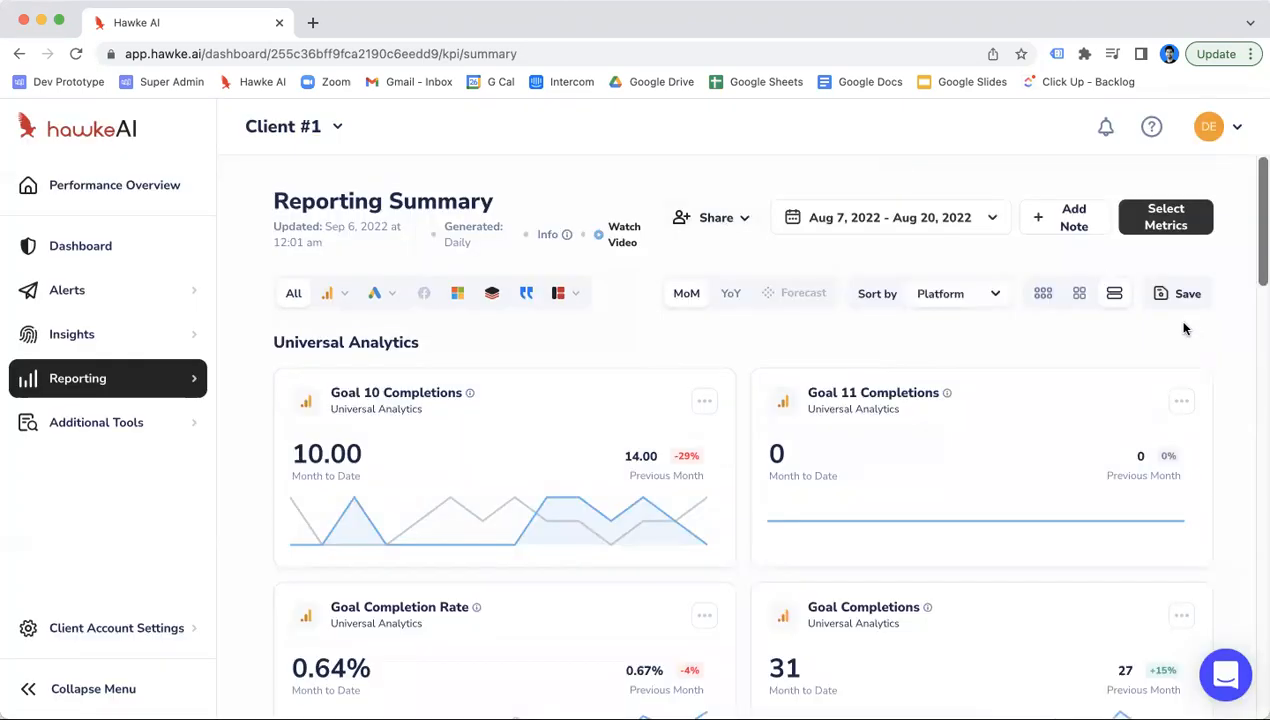
Save the current layout settings and open the Shareable Link options to check the selected metrics
left_click(1180, 296)
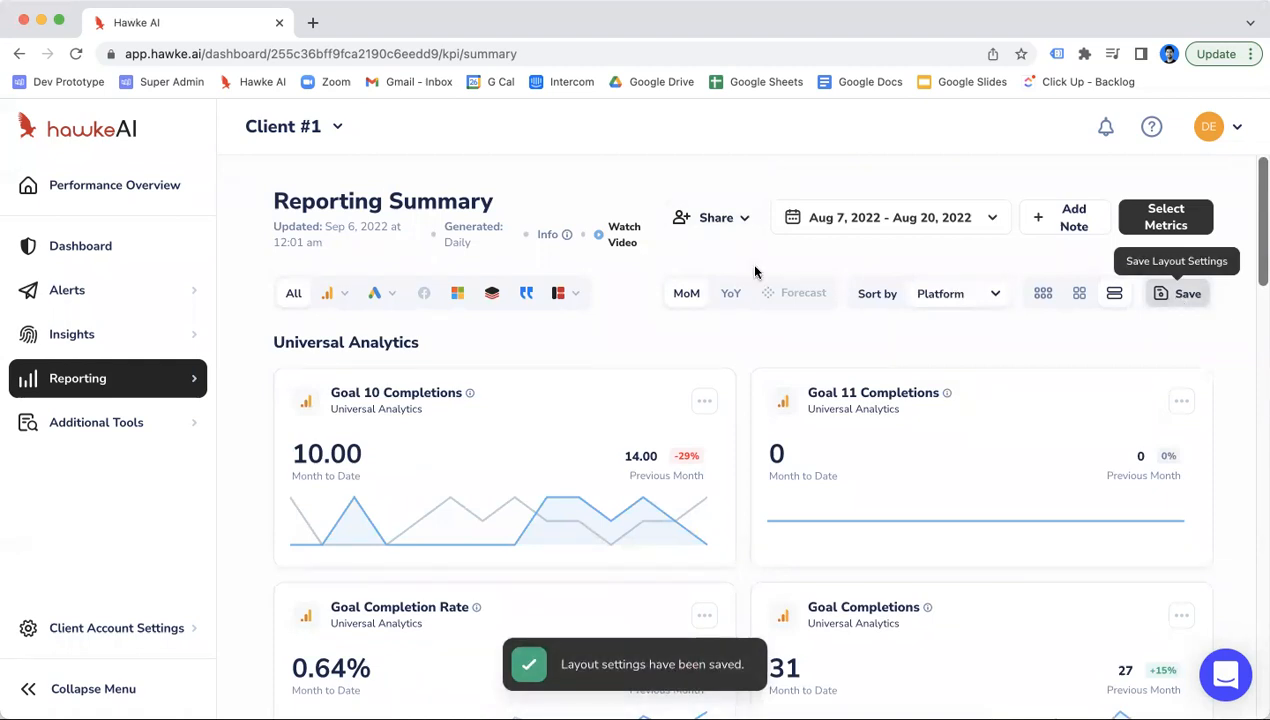
left_click(723, 226)
left_click(732, 276)
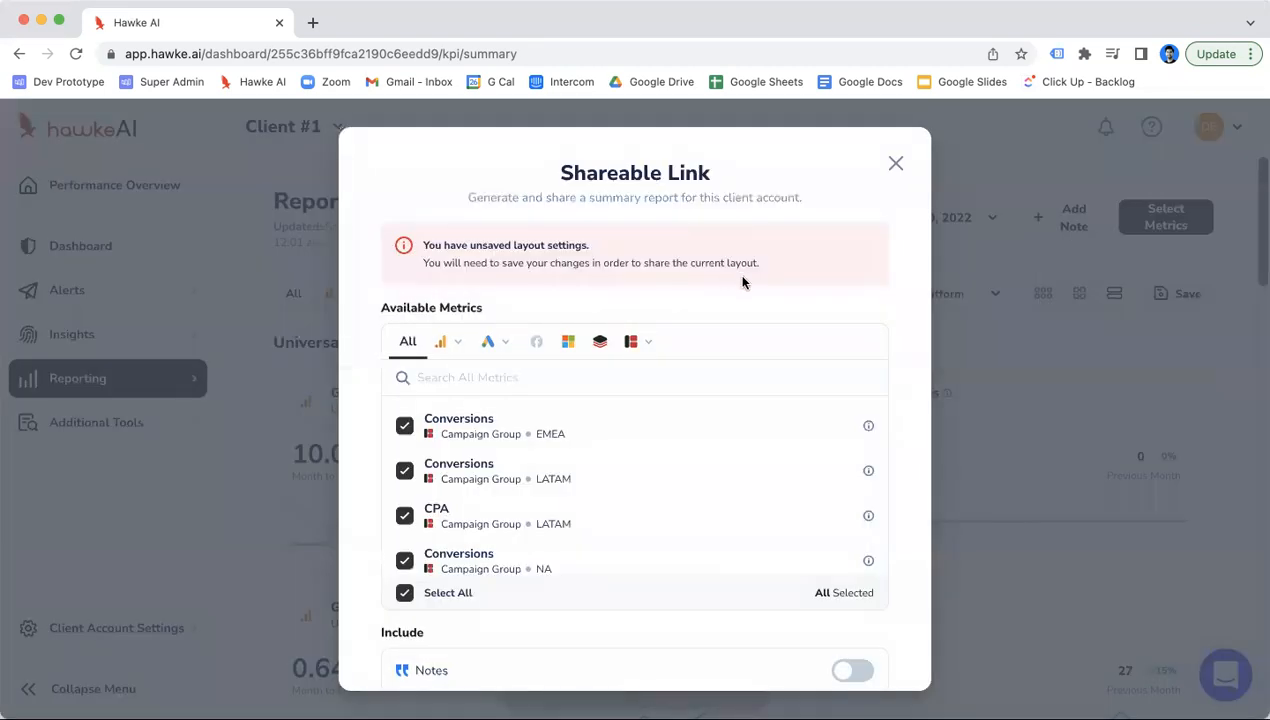
scroll(726, 421, "down", 3)
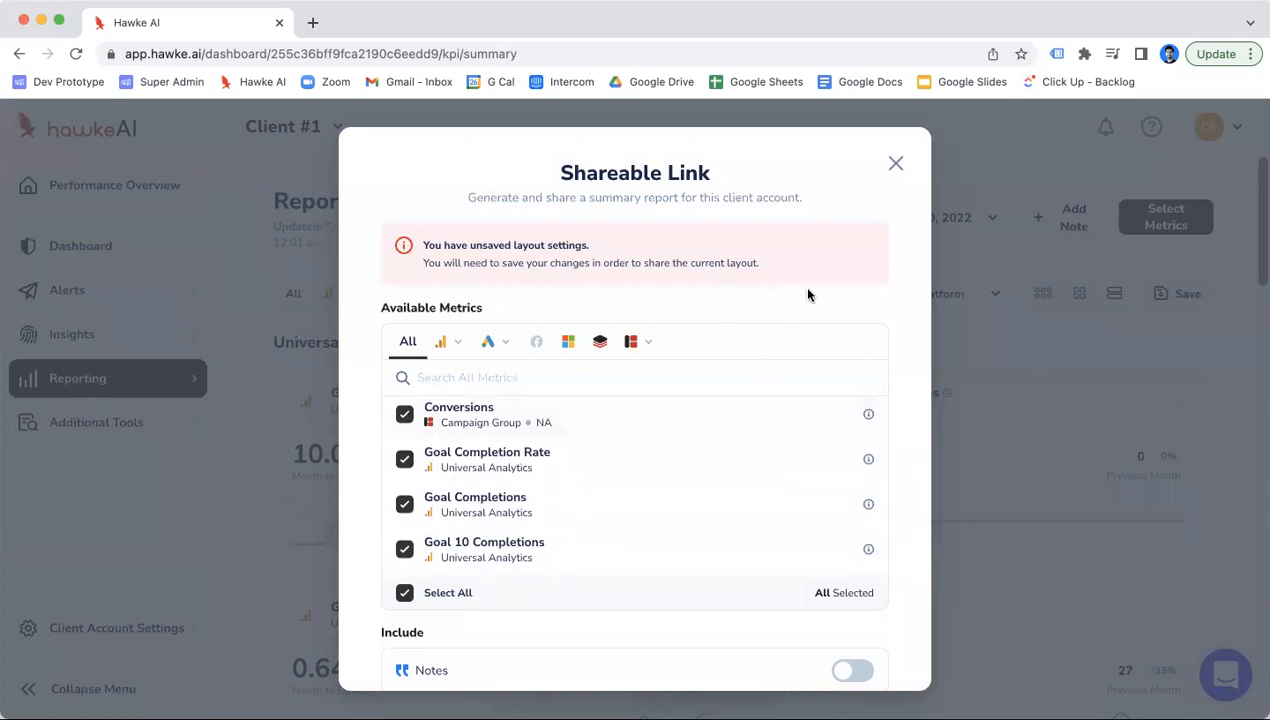
scroll(574, 545, "up", 2)
scroll(374, 522, "down", 3)
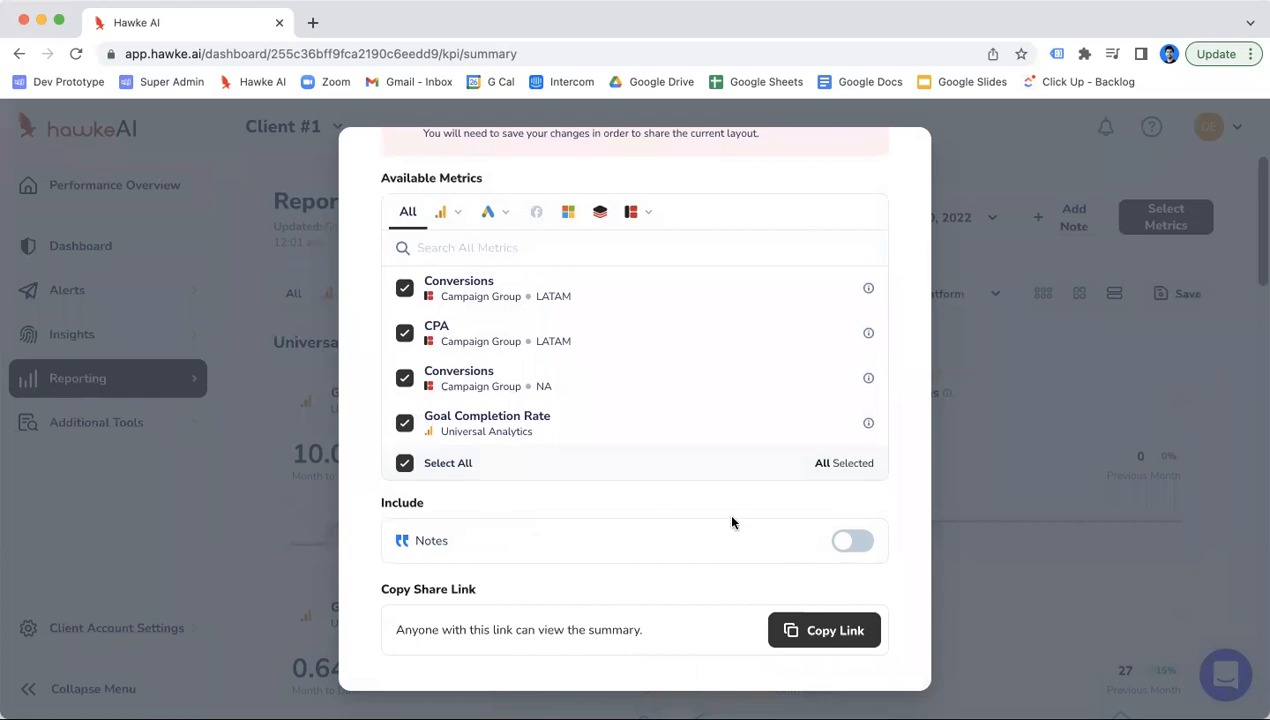
Include notes in the shared summary and copy the share link
left_click(863, 544)
left_click(855, 540)
left_click(855, 545)
left_click(838, 639)
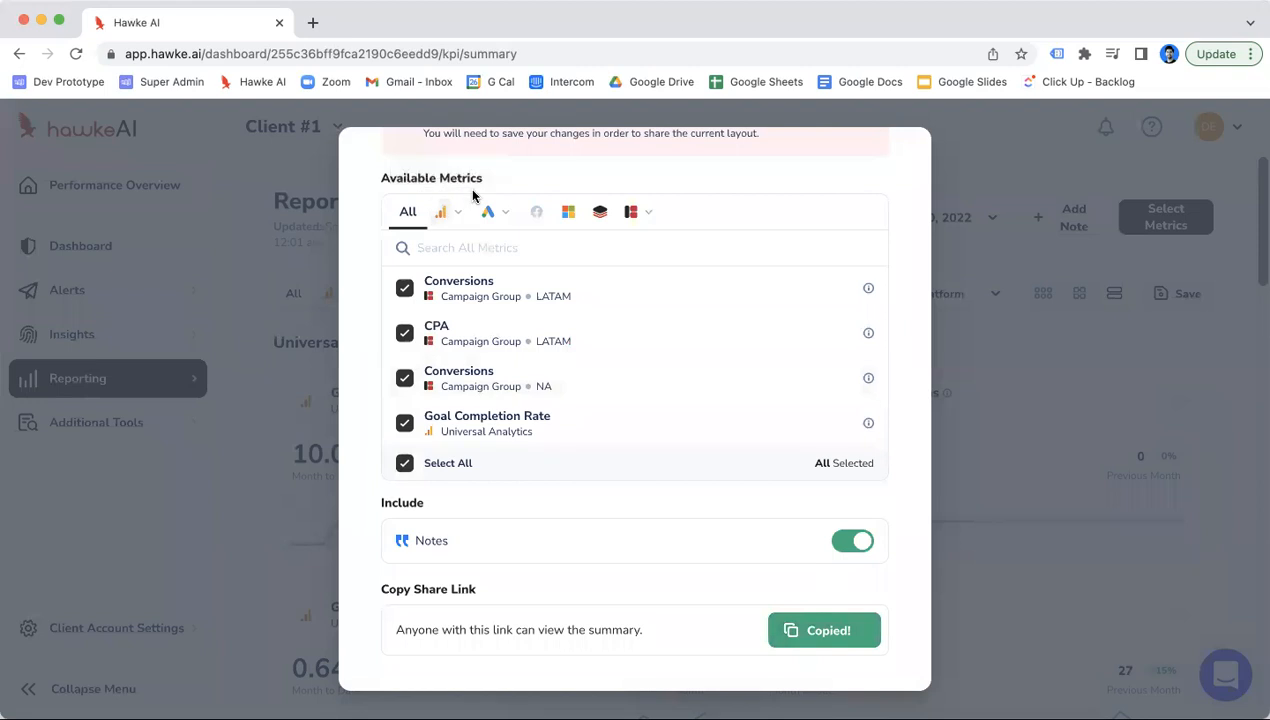
Open the copied share link in a new browser tab and look over the shared Reporting Summary
left_click(313, 24)
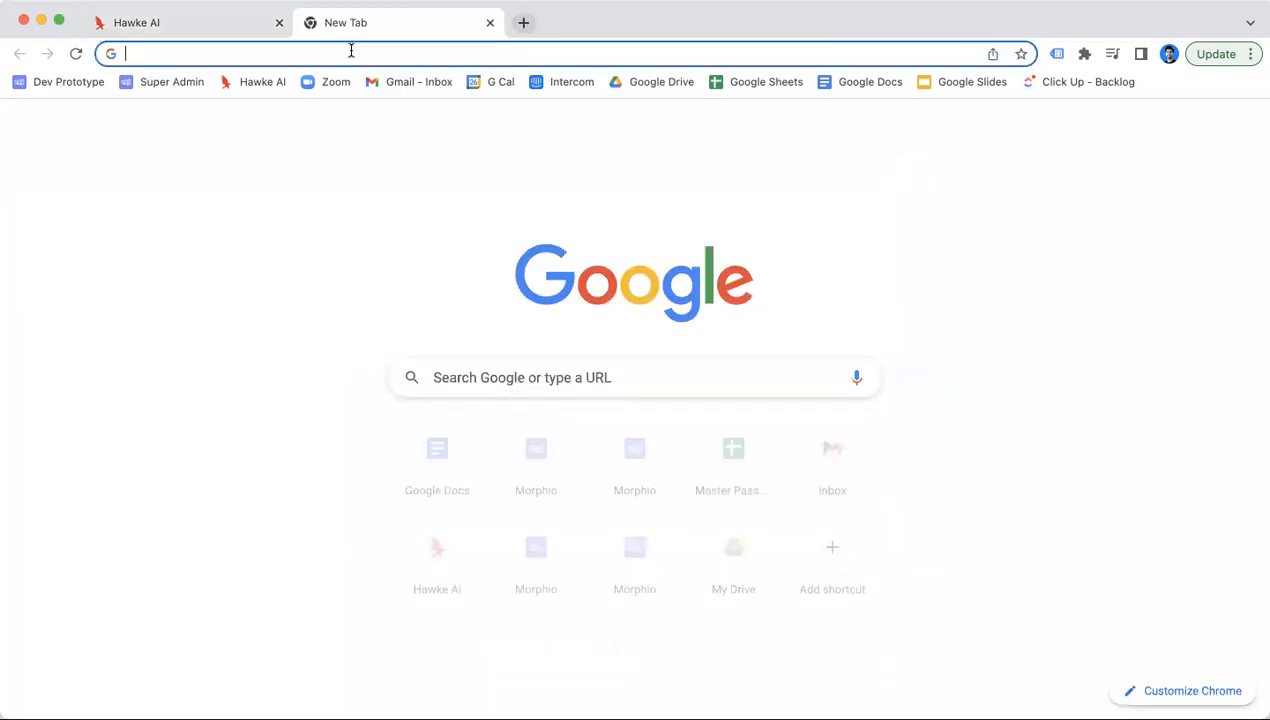
left_click(351, 53)
key("super+v")
key("Return")
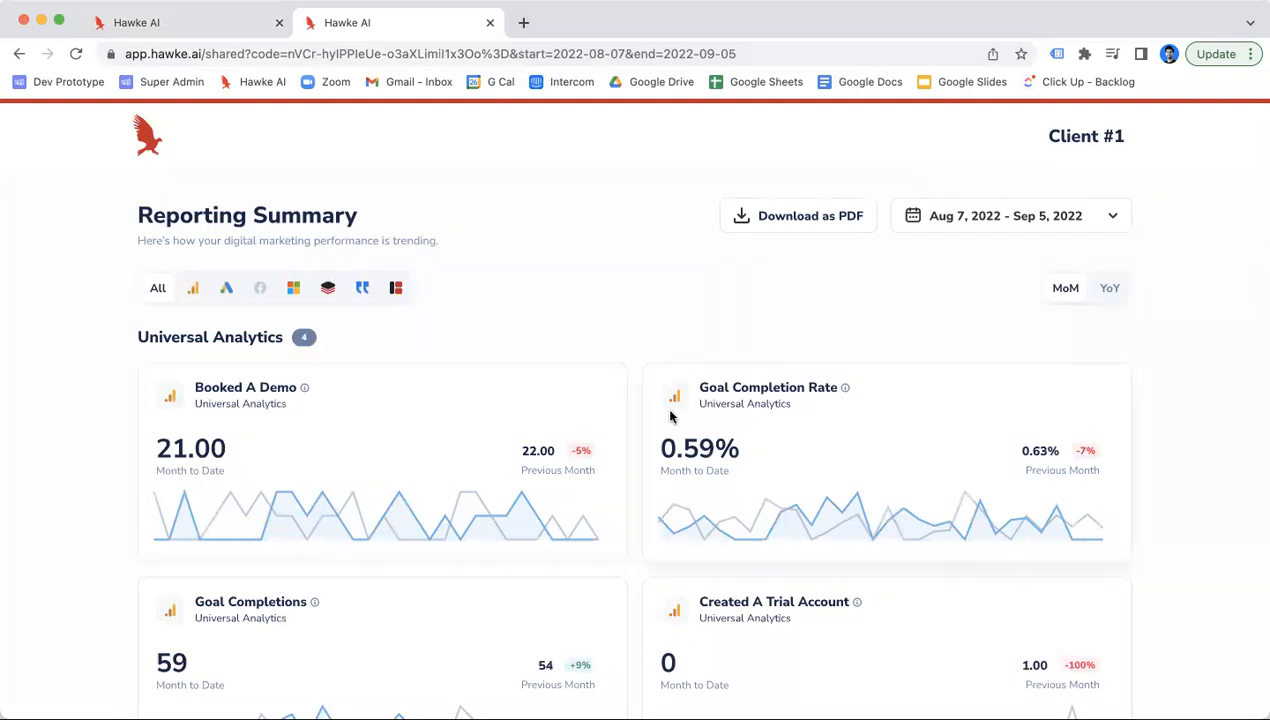
scroll(670, 416, "down", 3)
scroll(670, 416, "down", 3)
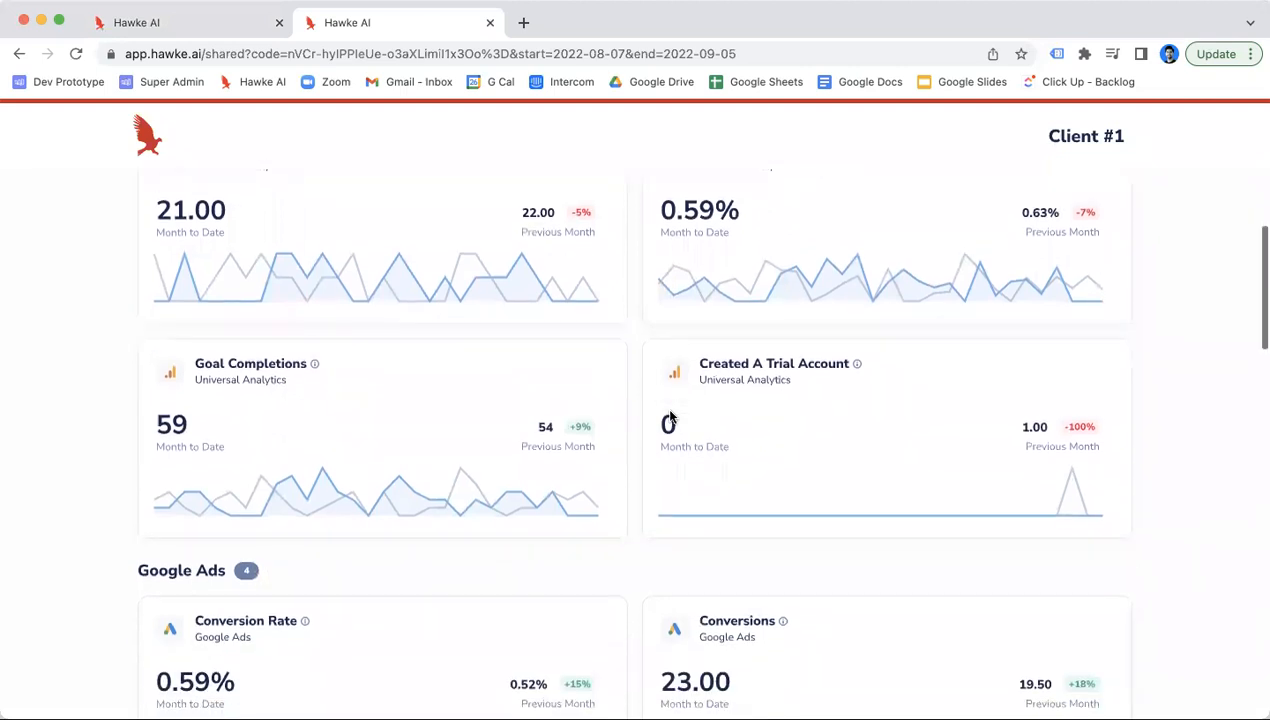
scroll(670, 416, "up", 4)
scroll(670, 416, "up", 1)
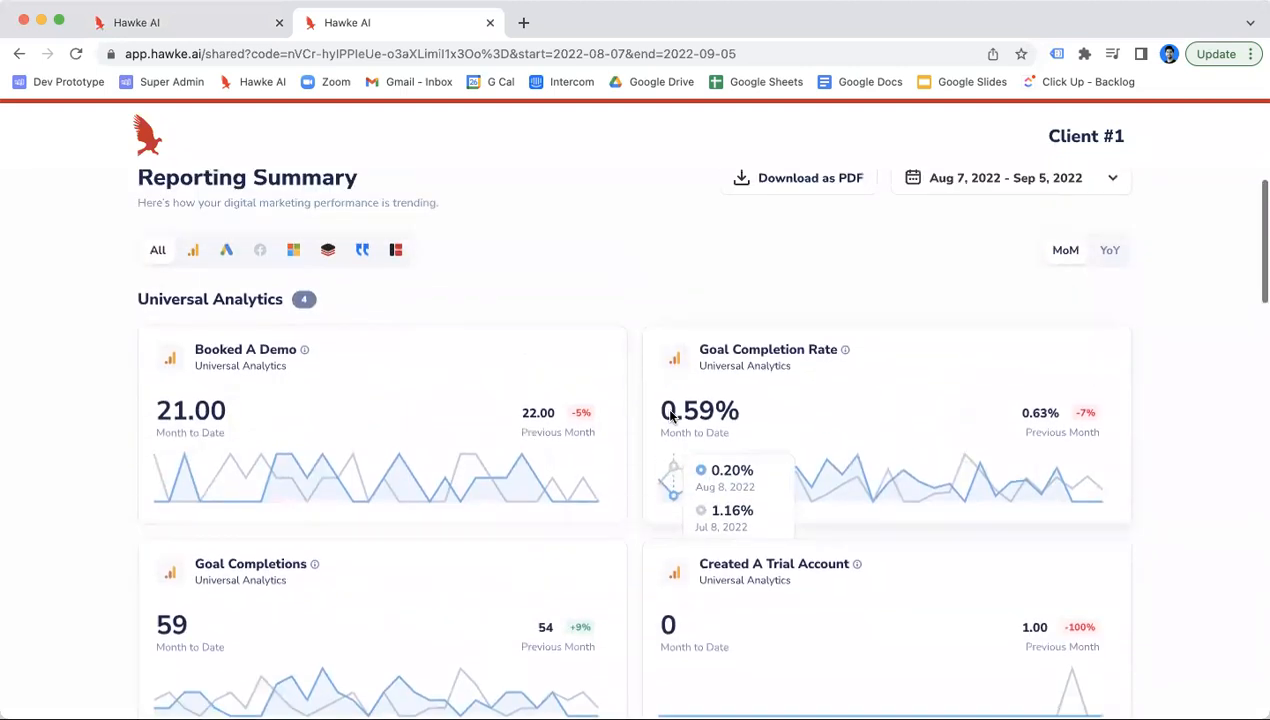
scroll(670, 416, "down", 3)
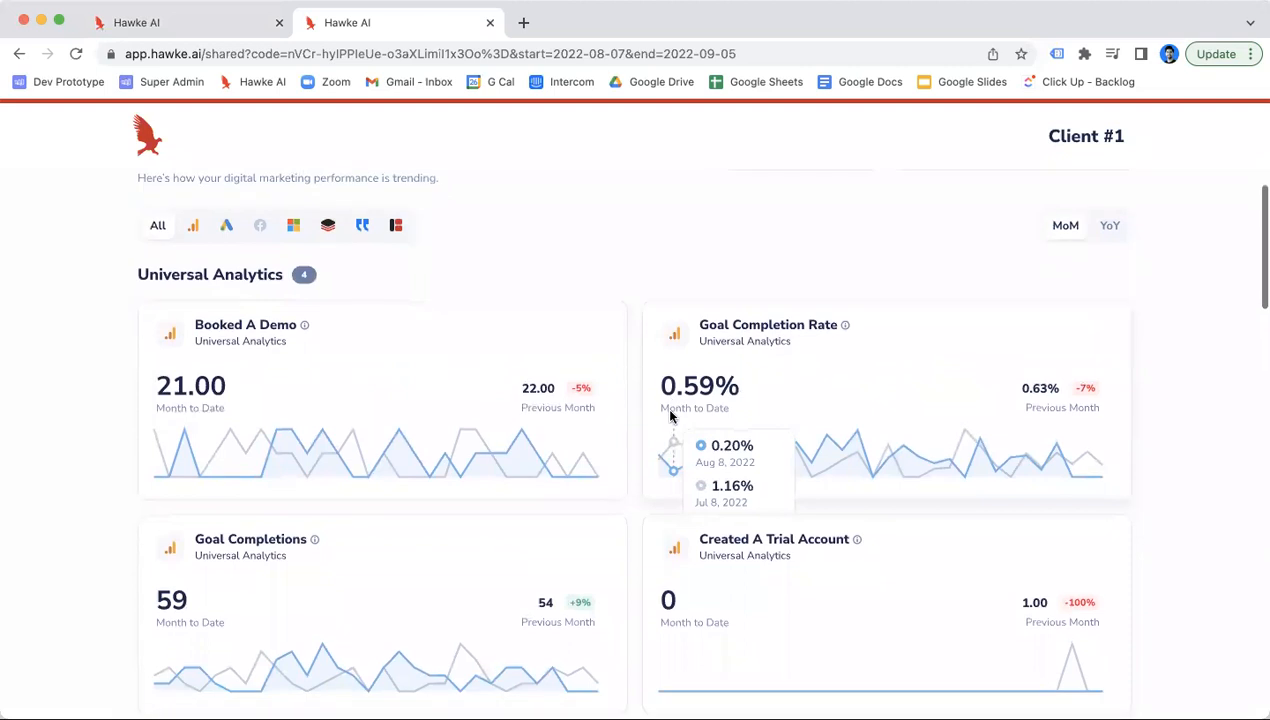
Switch the shared Reporting Summary's comparison from month-over-month to year-over-year (YoY)
scroll(670, 416, "up", 4)
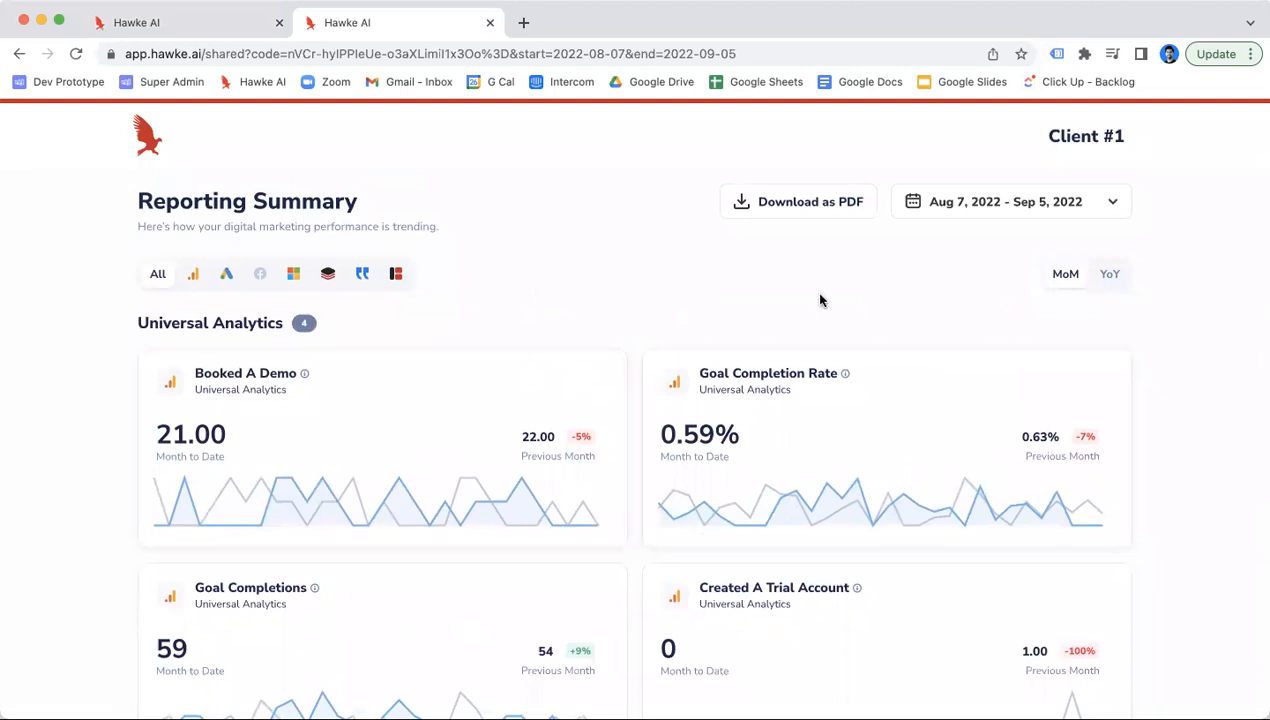
left_click(1104, 274)
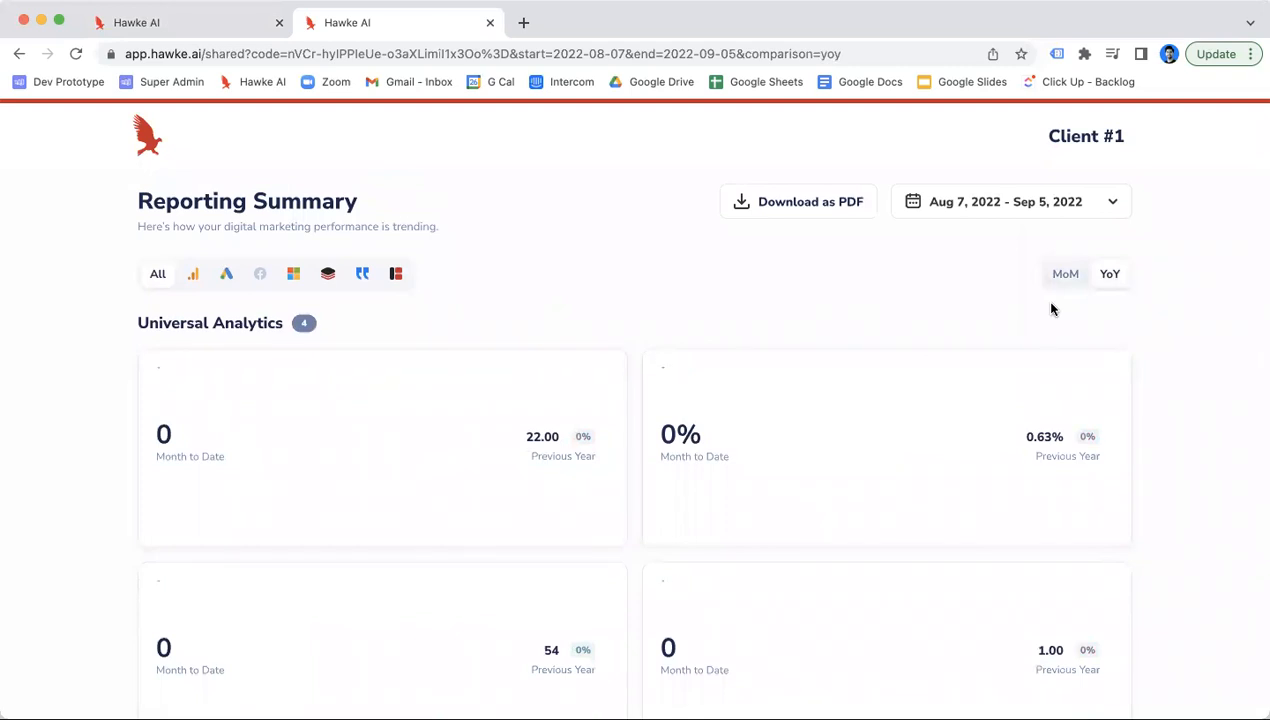
Return to the client's dashboard browser tab and close the Shareable Link dialog
left_click(241, 30)
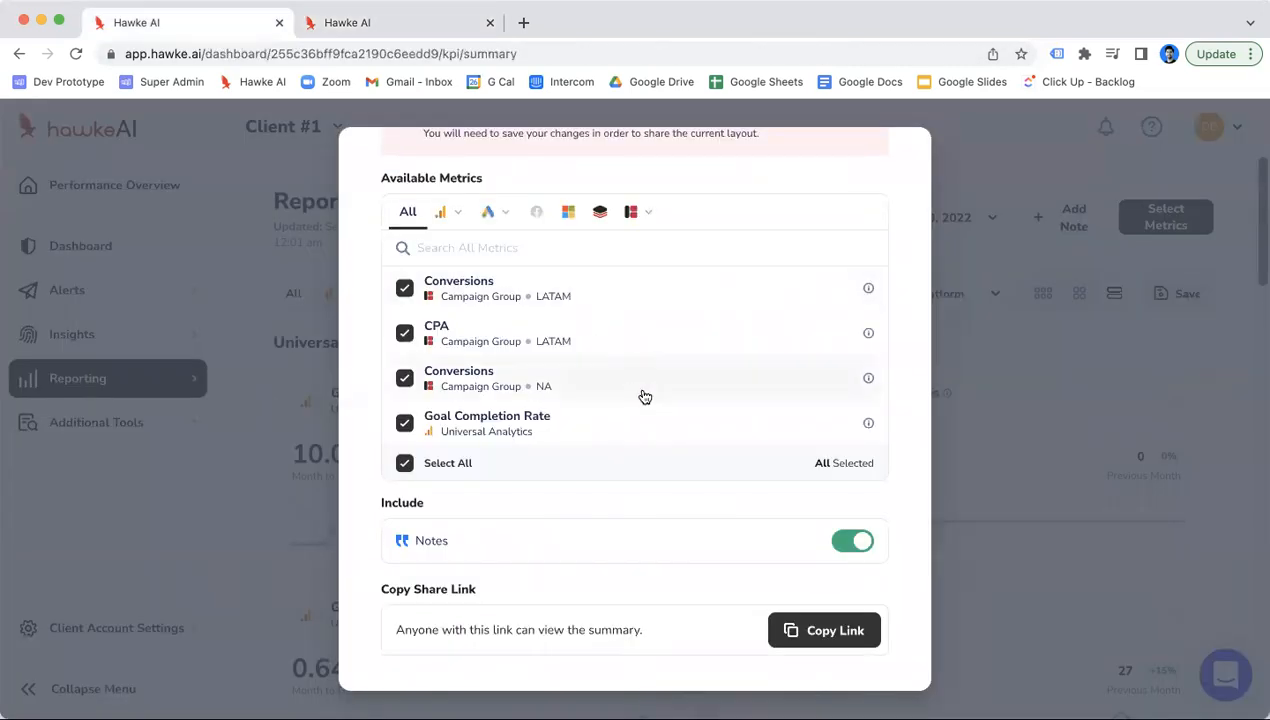
scroll(734, 360, "up", 2)
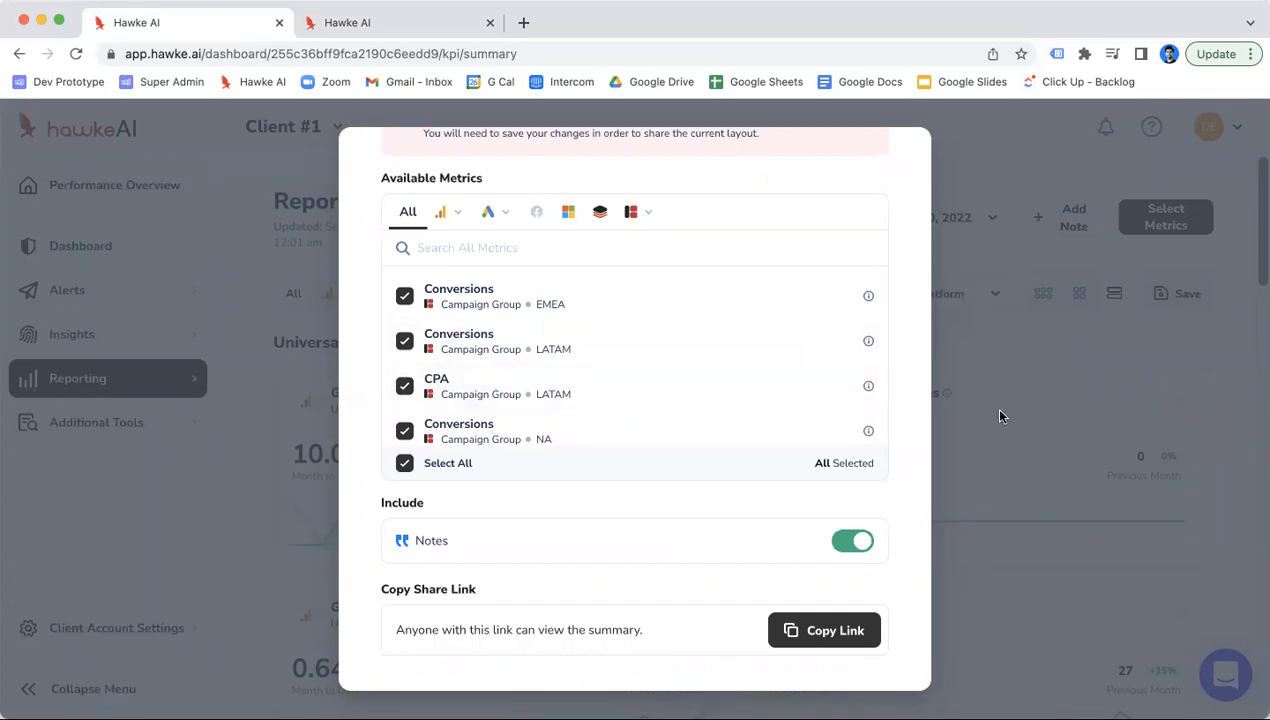
scroll(796, 459, "up", 2)
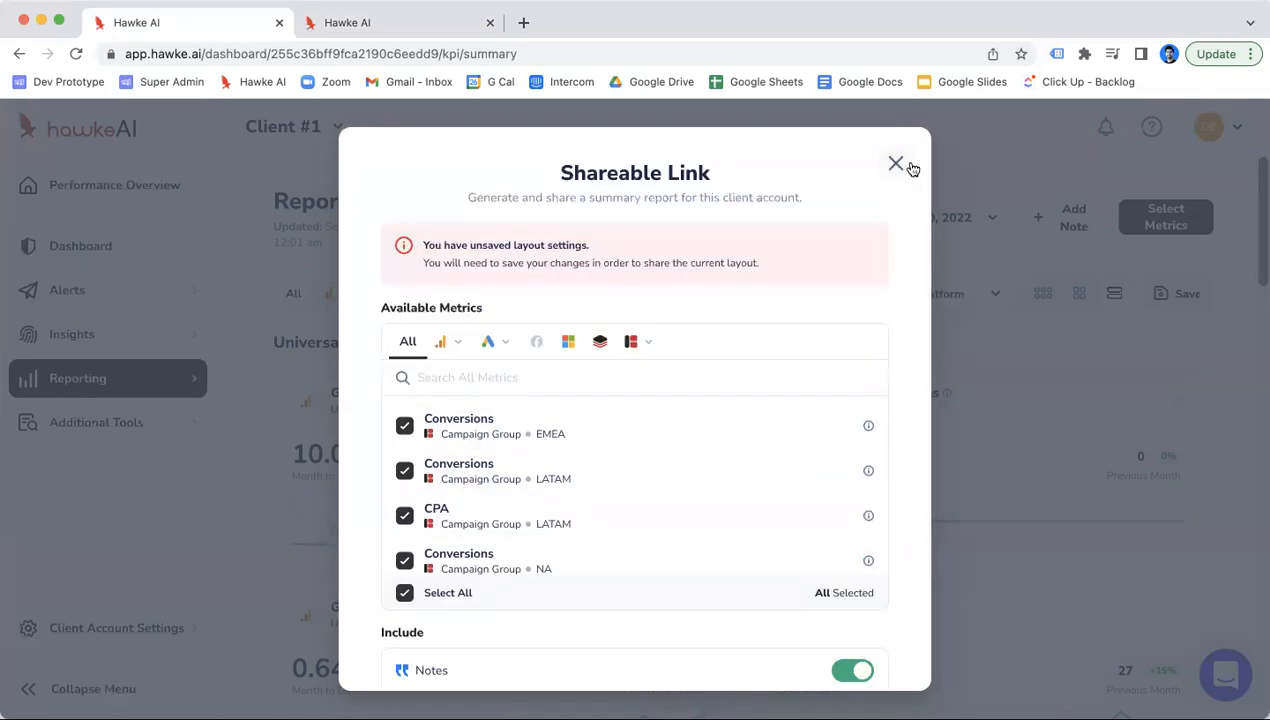
left_click(895, 163)
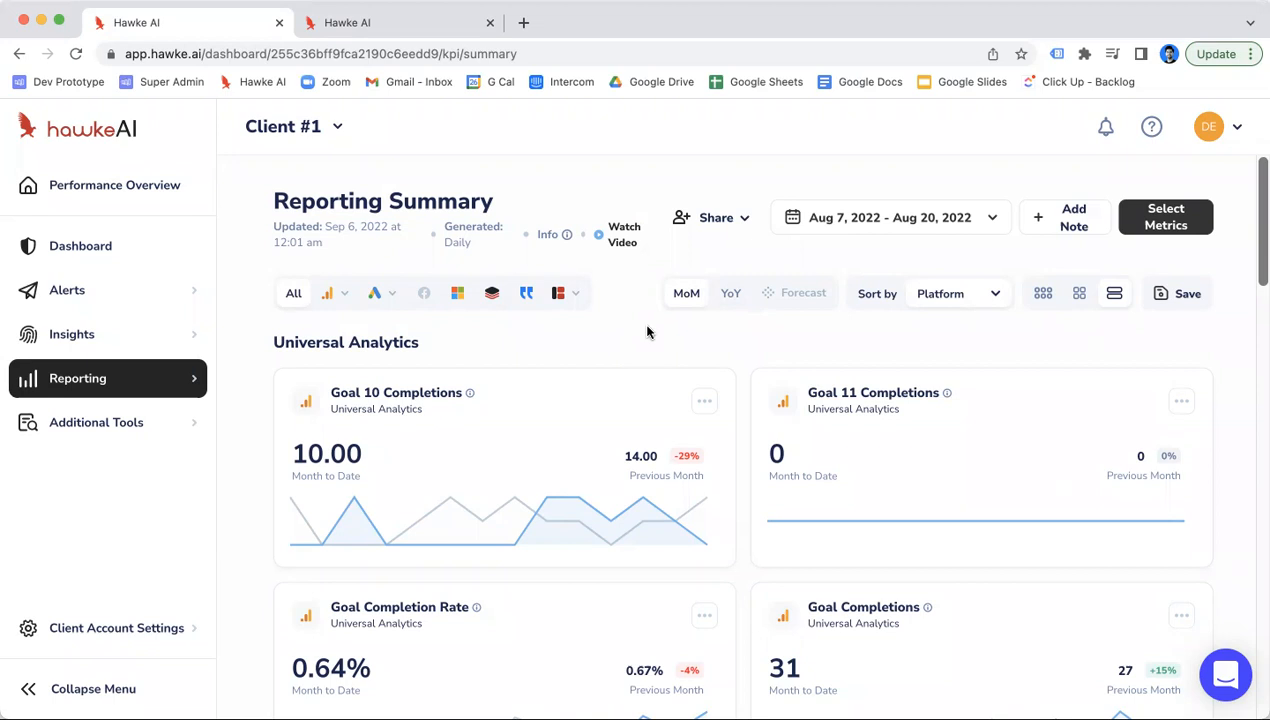
scroll(647, 332, "down", 2)
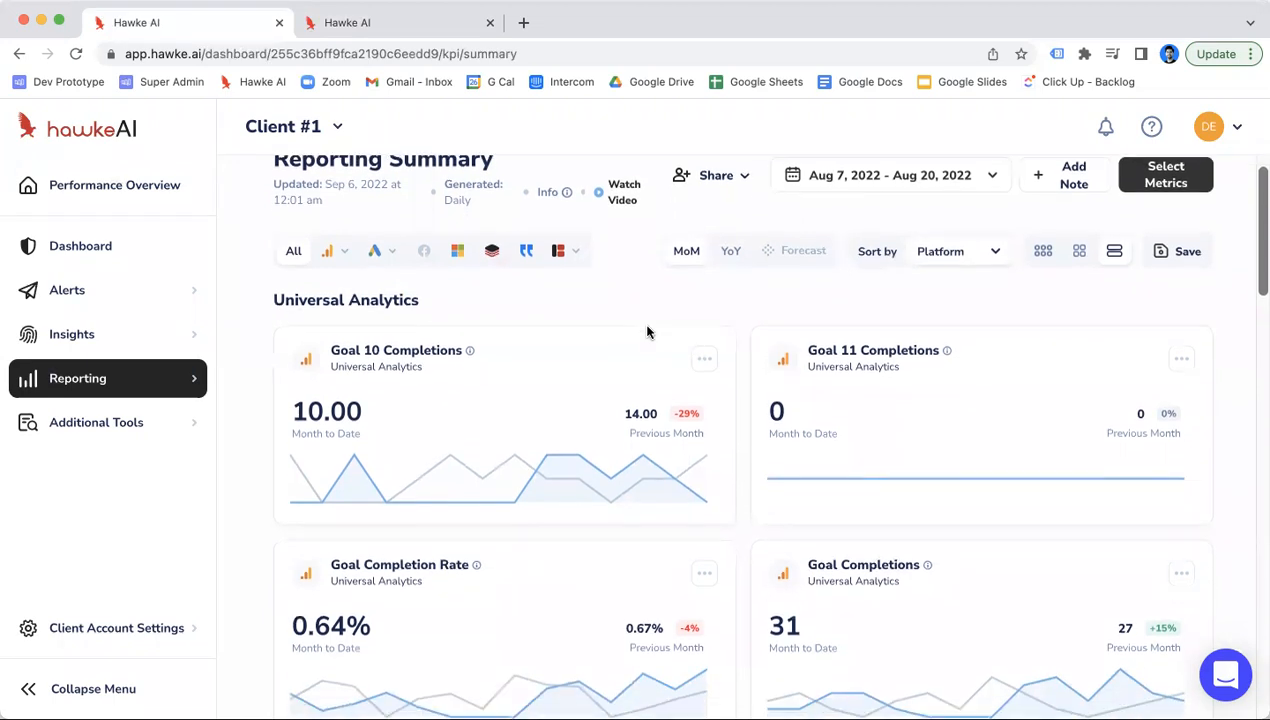
scroll(647, 332, "up", 1)
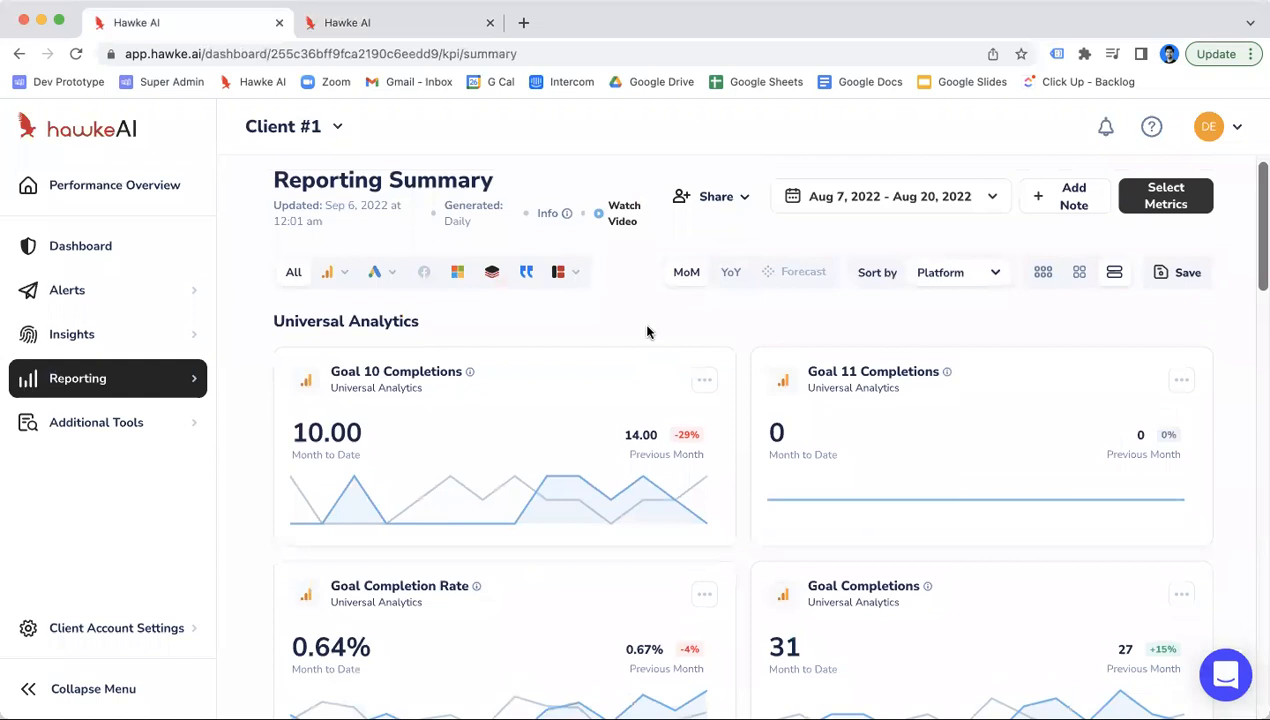